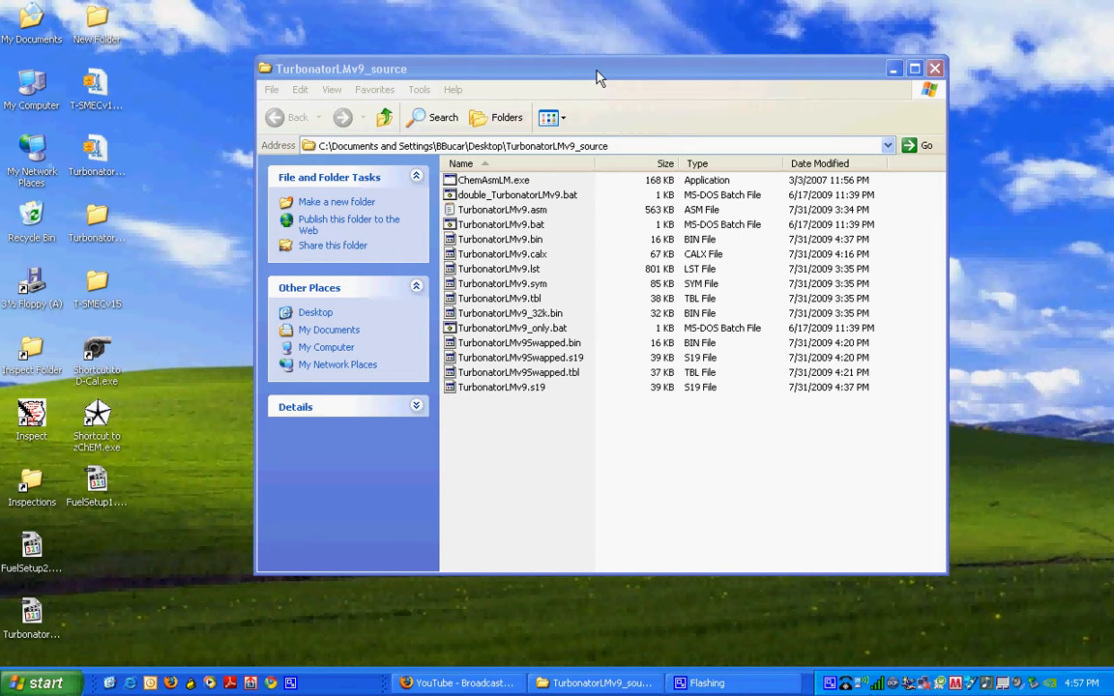
- Launch D-Cal and load the calibration T-SMEC_v15.bin from the T-SMECv15 folder on the desktop
left_click(936, 70)
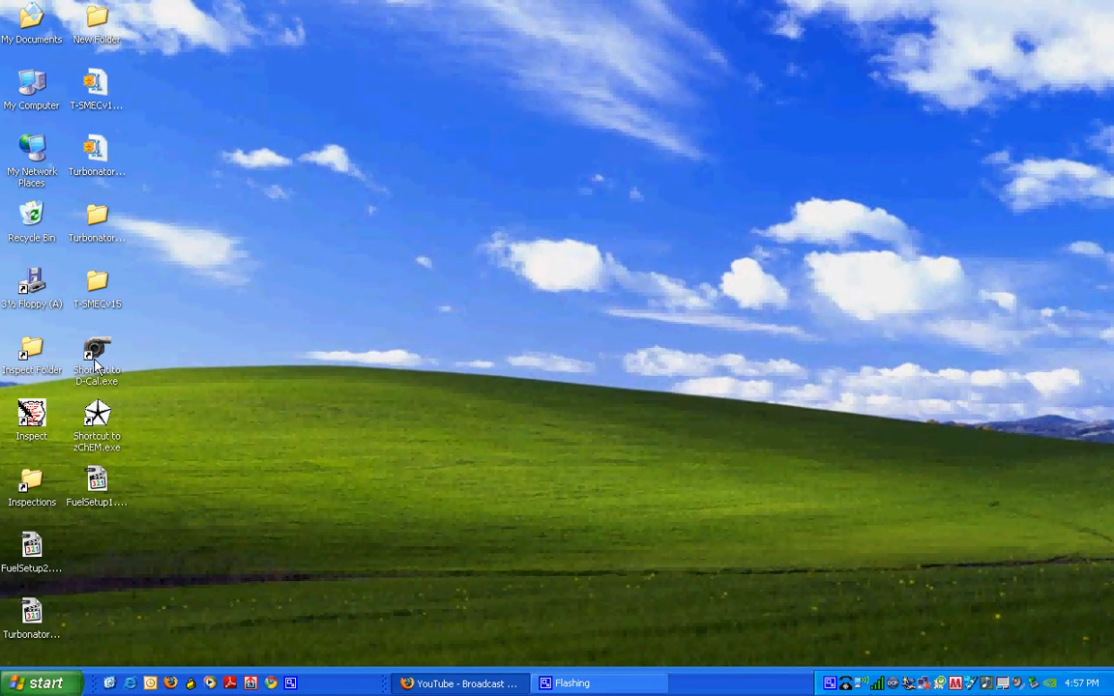
double_click(94, 360)
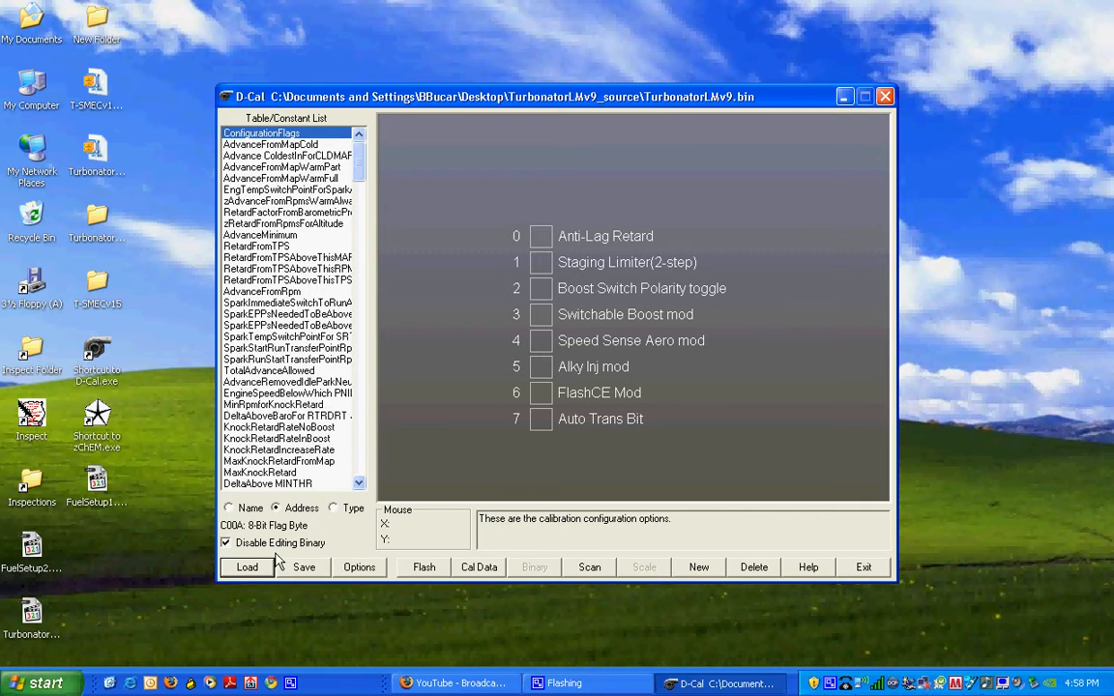
left_click(246, 568)
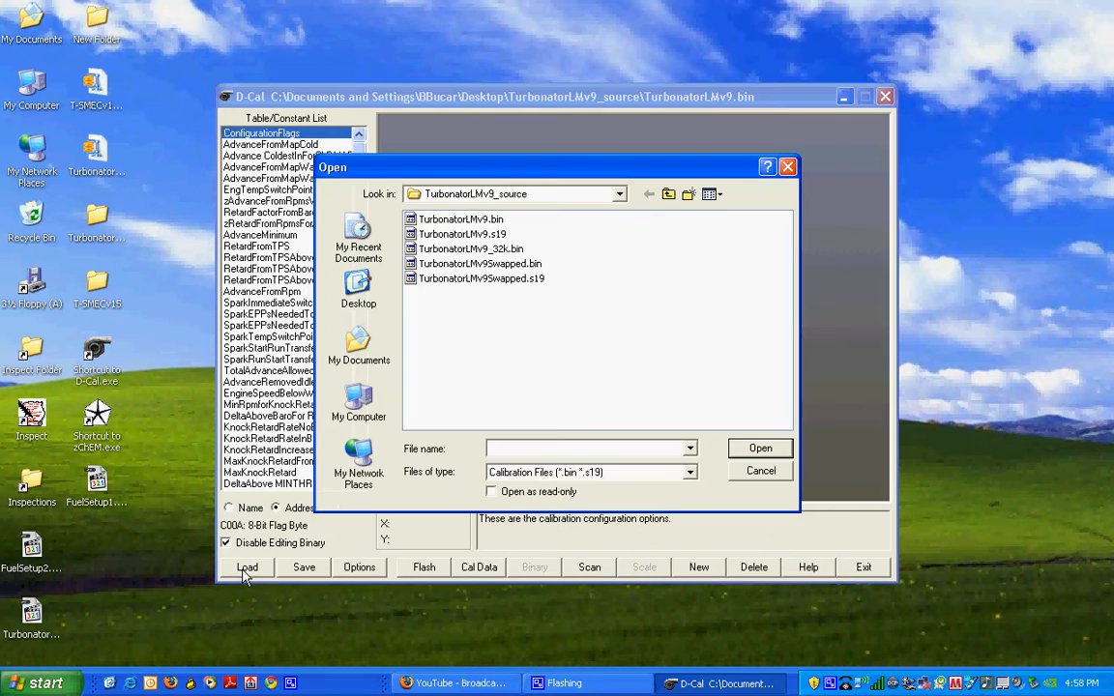
left_click(667, 194)
left_click(451, 279)
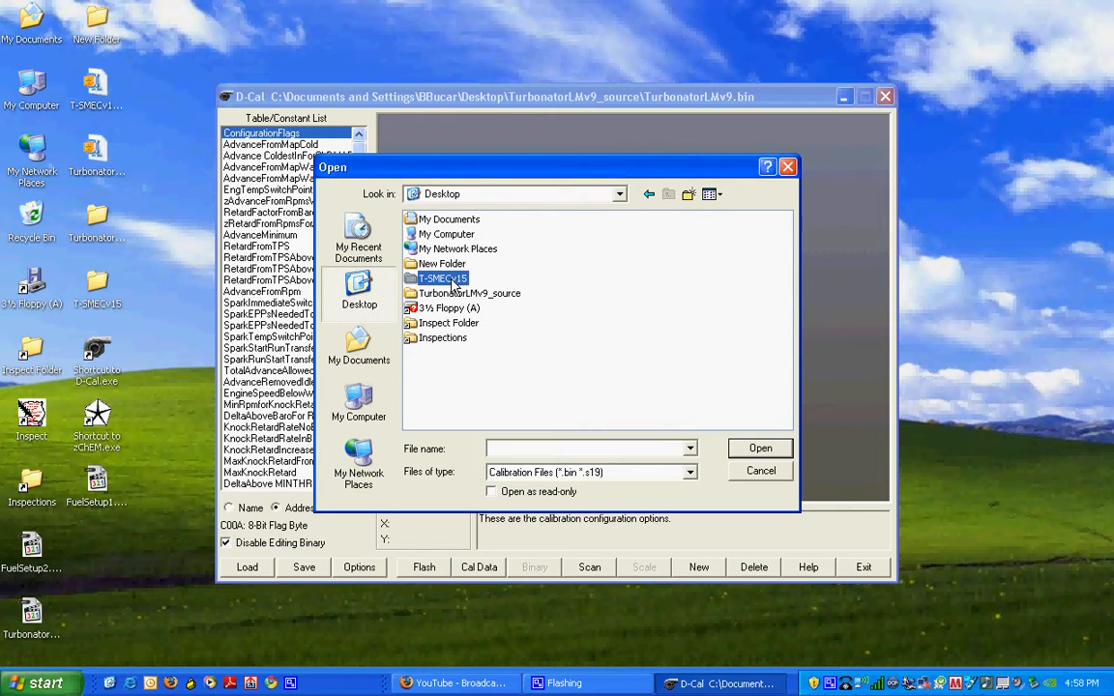
double_click(451, 279)
left_click(430, 217)
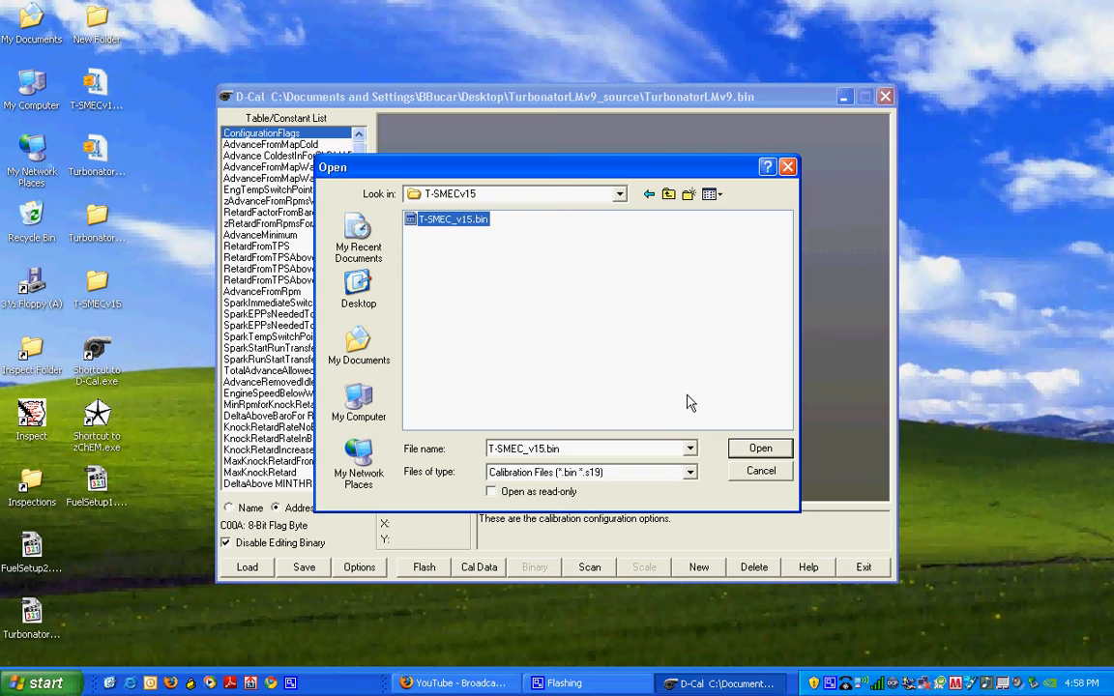
key("Return")
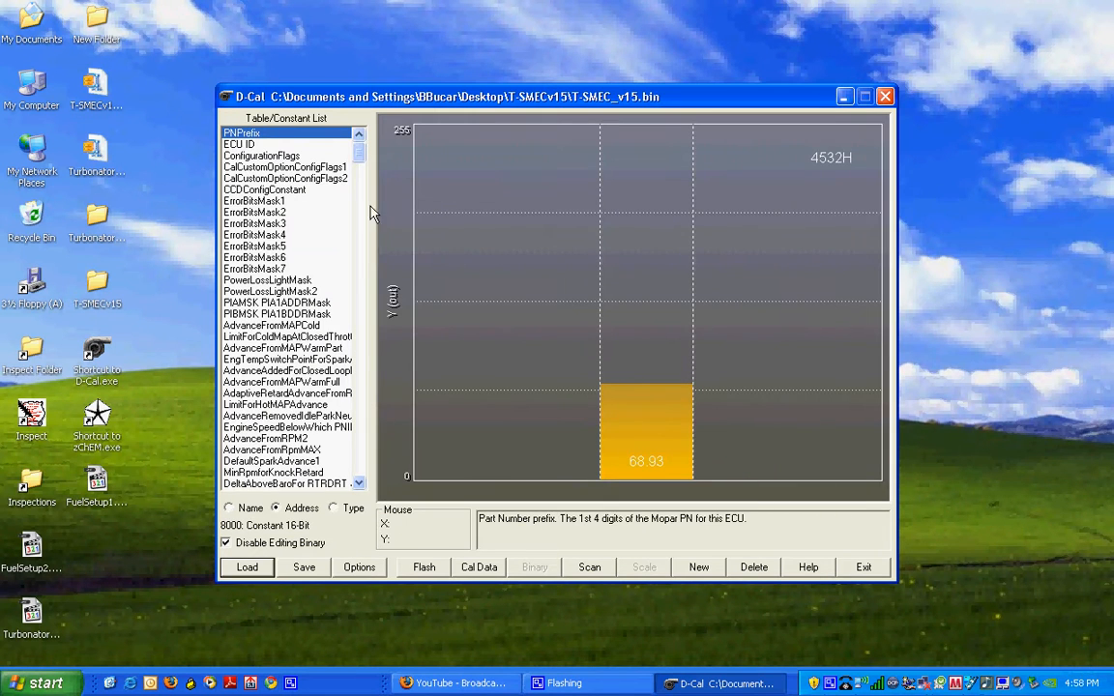
- Look at the FuelBaselineFromMap, FuelPartThrottle and FuelFullThrottle tables, ending on FuelBaselineFromMap
left_click_drag(360, 157, 362, 200)
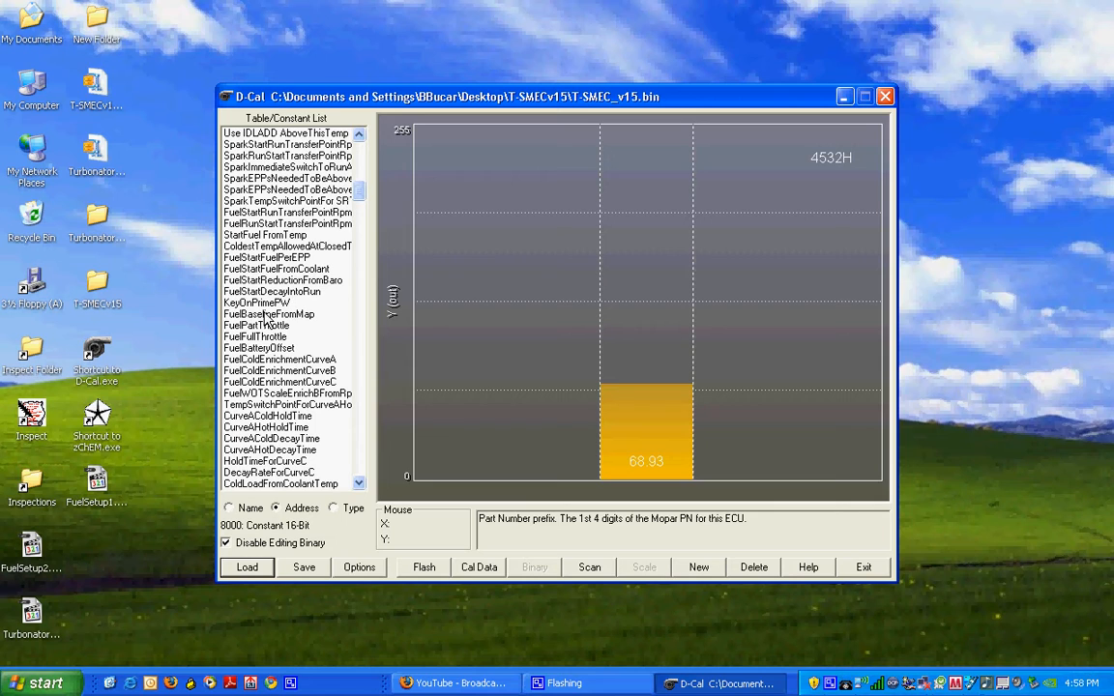
left_click(267, 314)
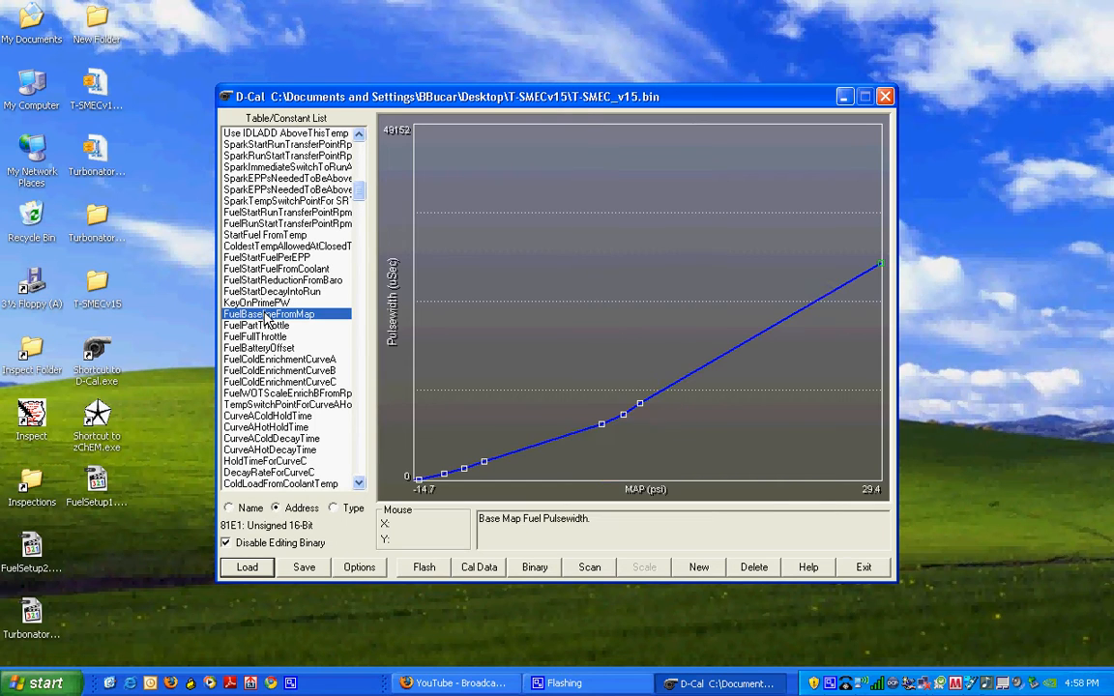
left_click(276, 327)
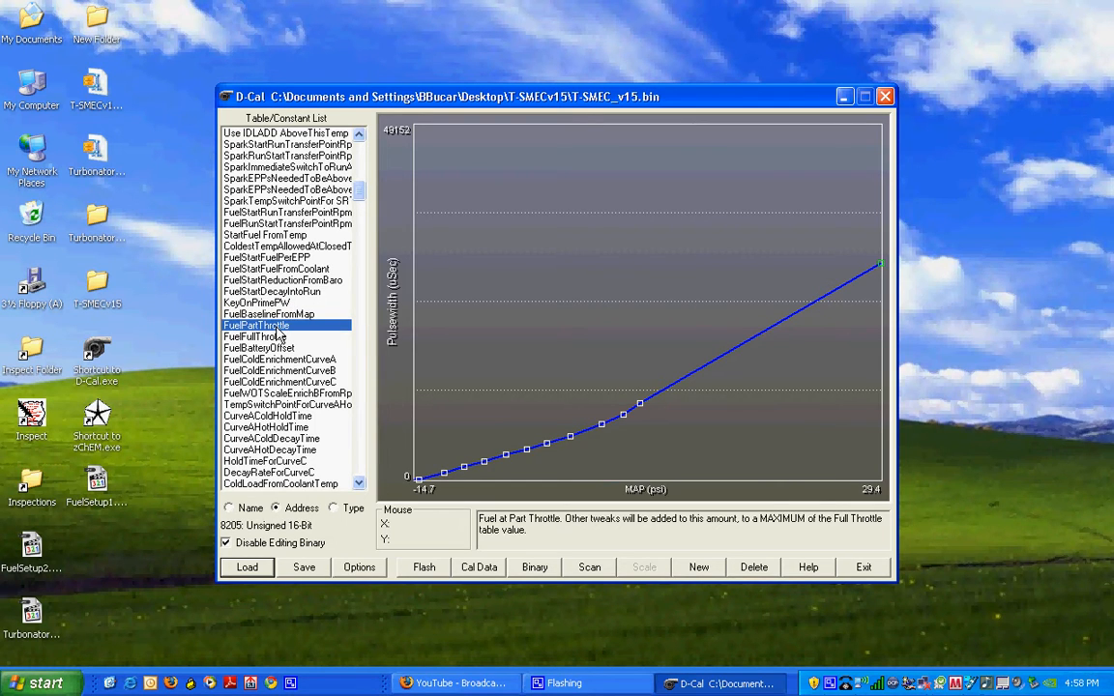
left_click(271, 336)
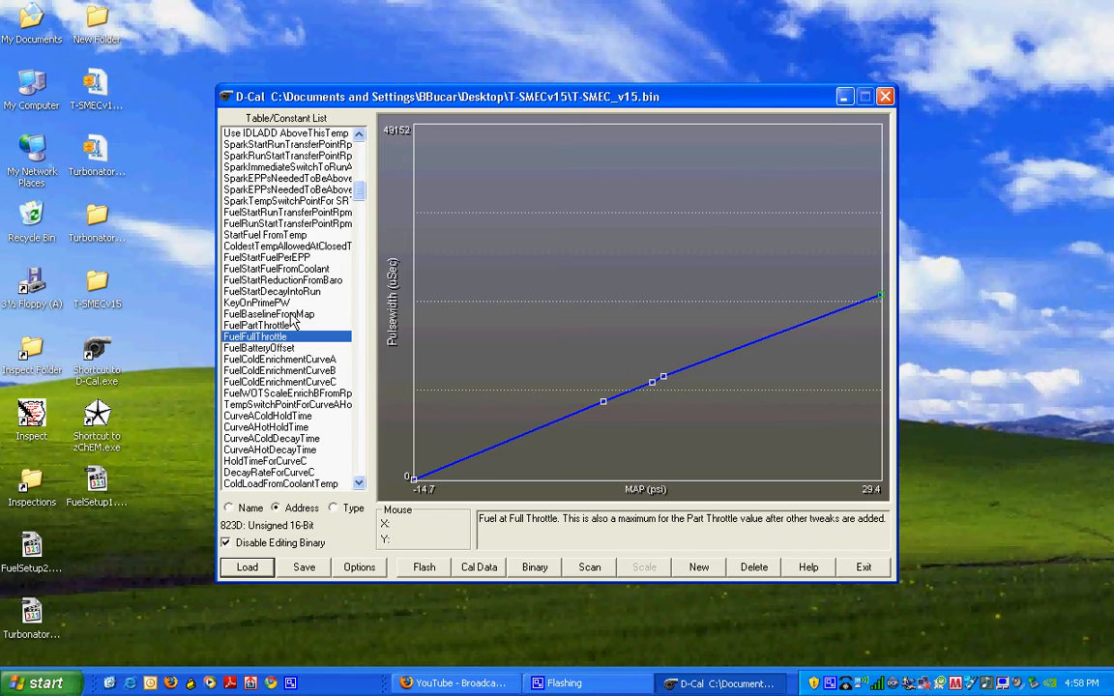
left_click(290, 315)
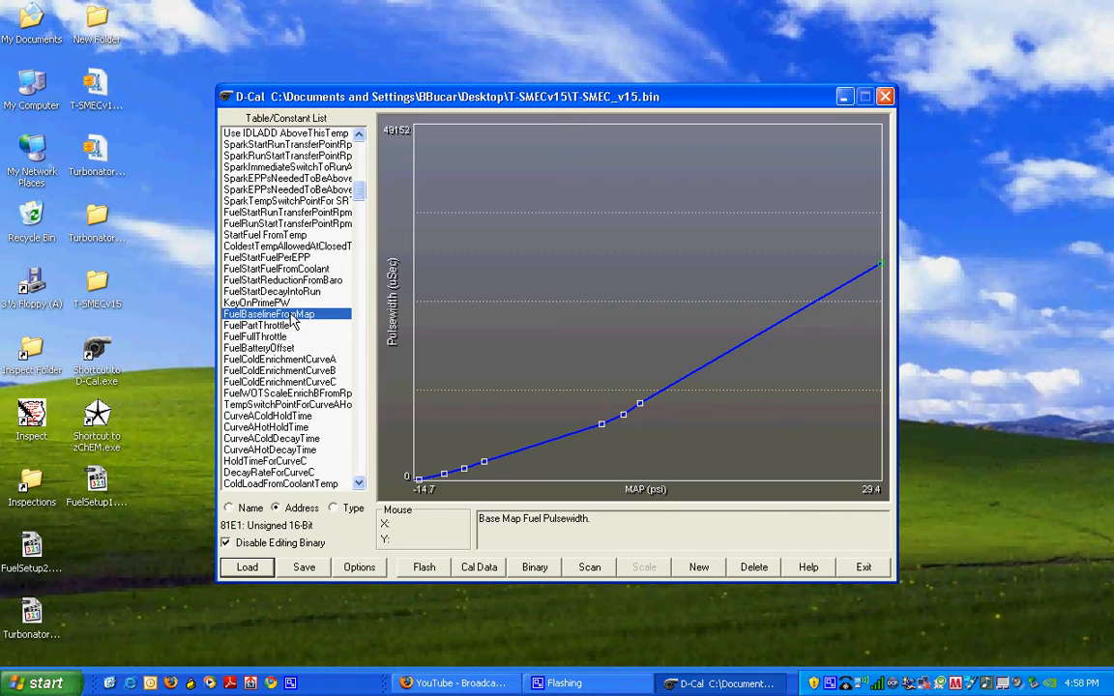
- Enable binary editing and step through the FuelBaselineFromMap curve to its last point at the high-pressure end
left_click(248, 548)
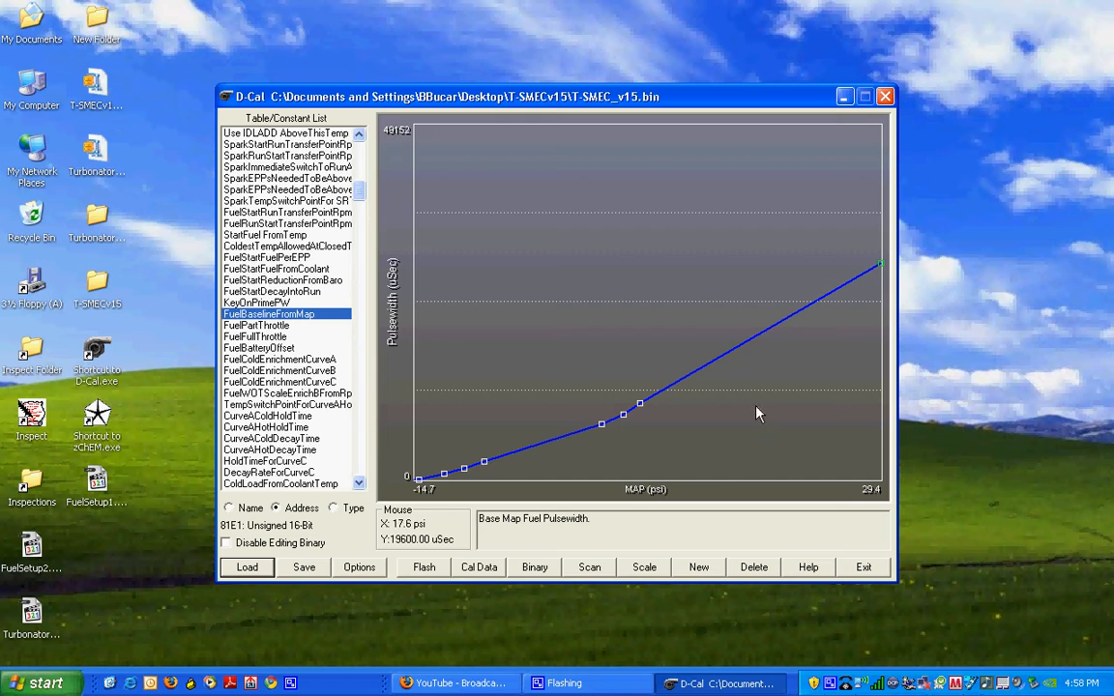
key("Tab")
key("Tab")
key("Tab")
key("Tab")
key("Tab")
key("Tab")
key("Tab")
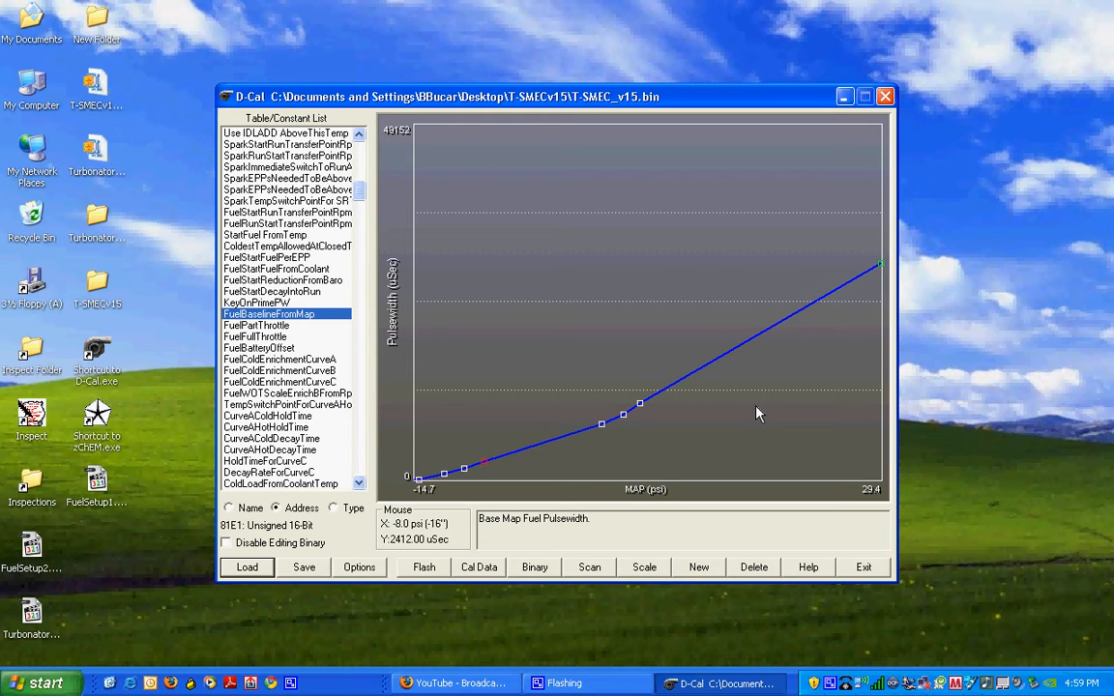
key("Tab")
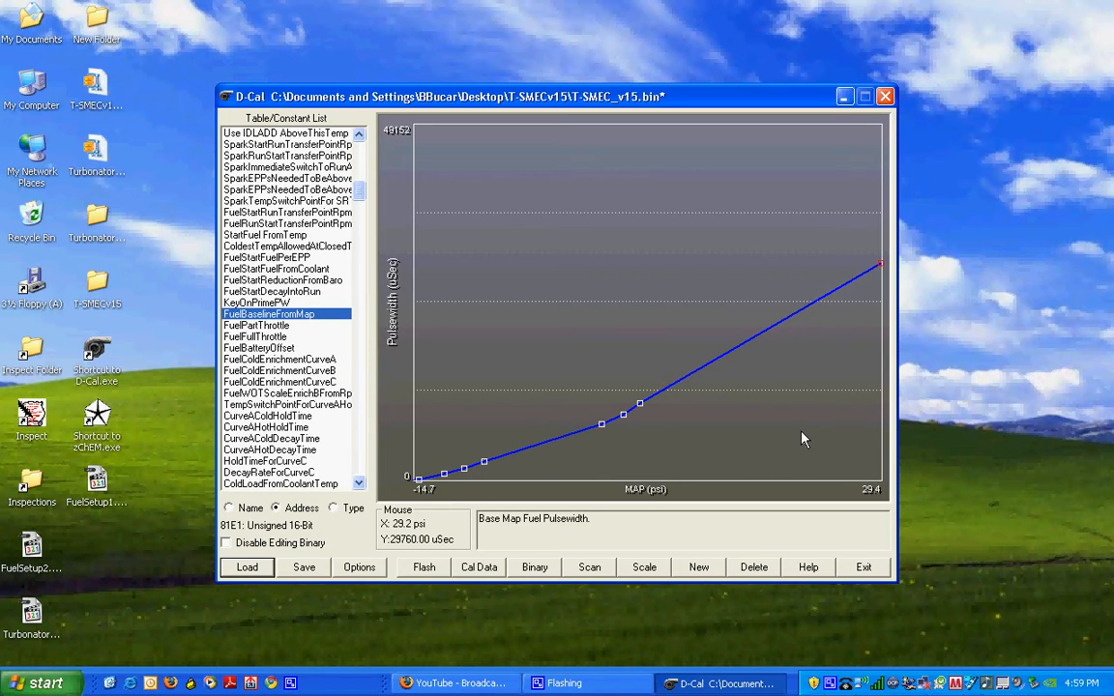
- Step to the last point of the FuelPartThrottle curve and nudge its pulsewidth up and back down
left_click(254, 326)
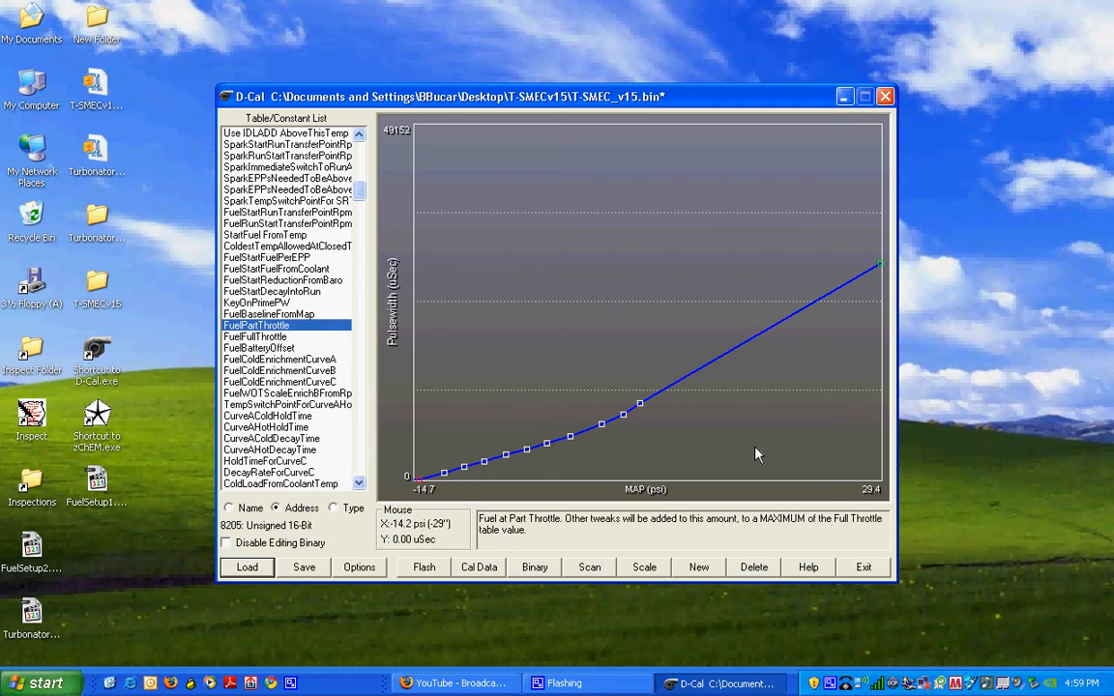
key("Right")
key("Right")
key("Right")
key("Right")
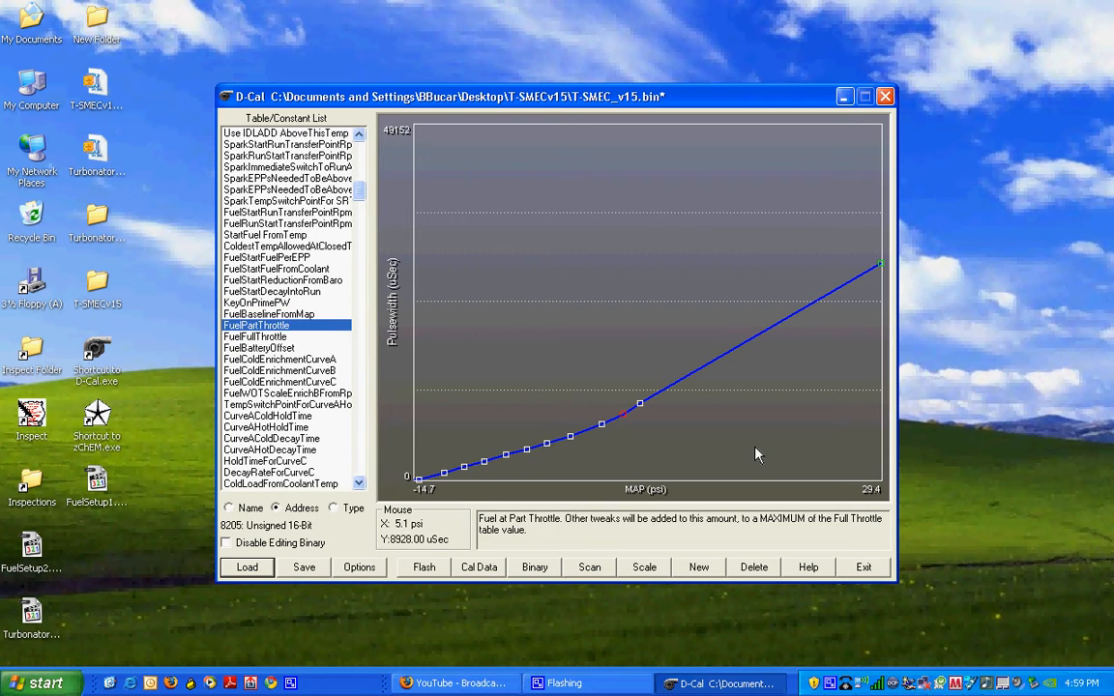
key("Up")
key("Up")
key("Up")
key("Down")
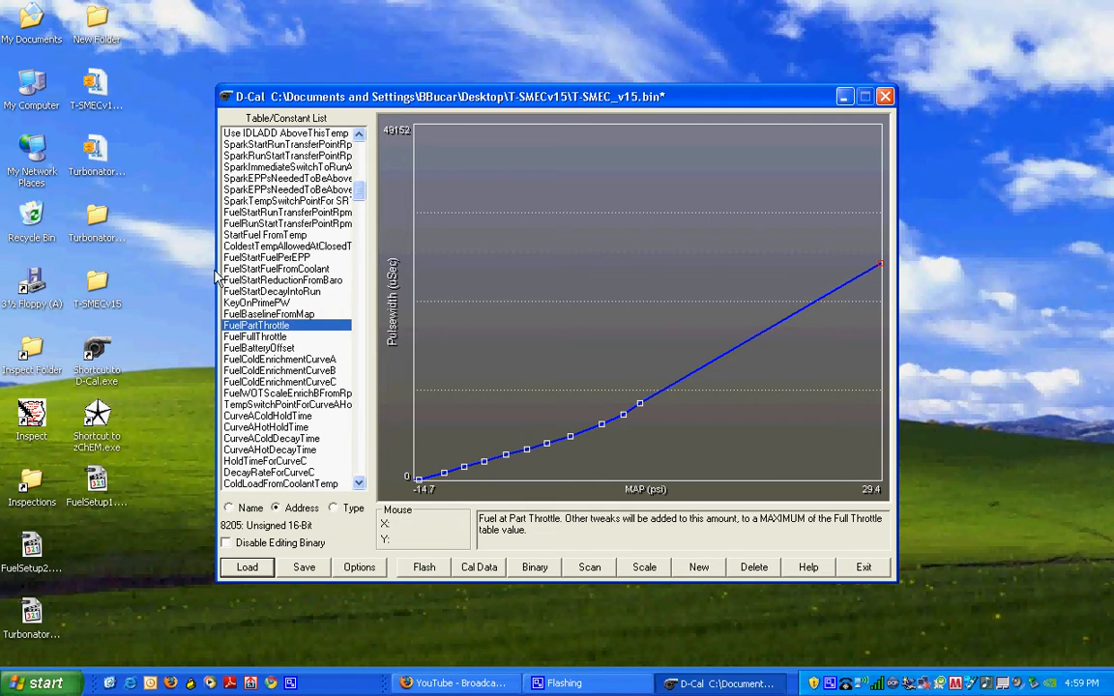
- Step to the last point of the FuelFullThrottle curve and nudge its pulsewidth up and back down
left_click(258, 339)
key("Right")
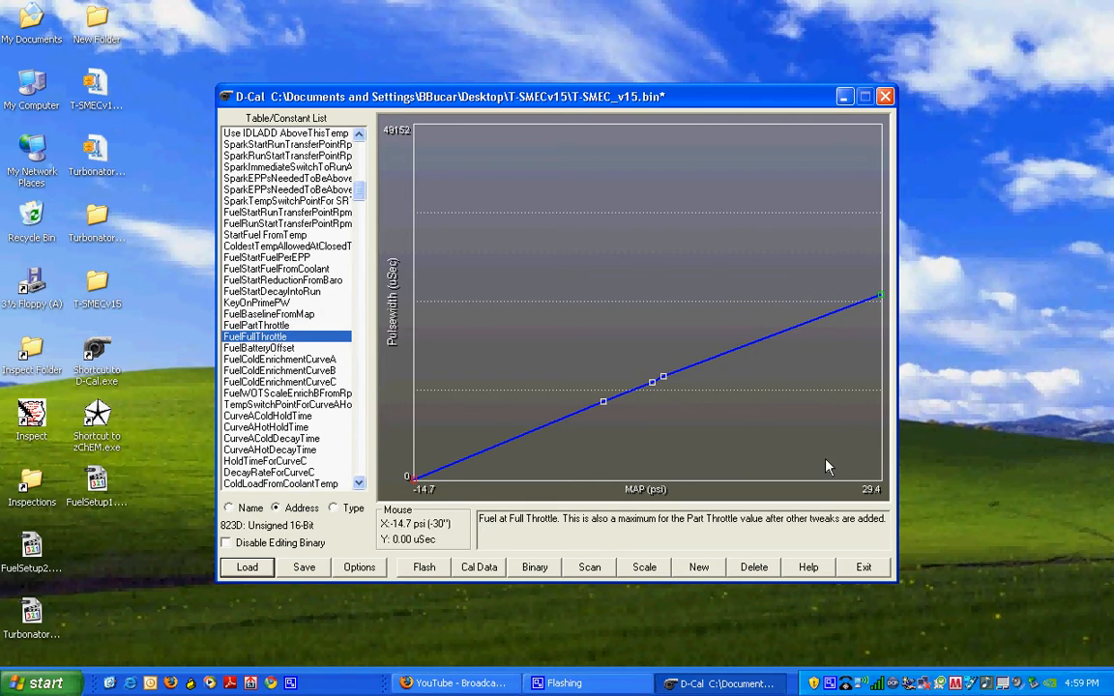
key("Right")
key("Right")
key("Right")
key("Right")
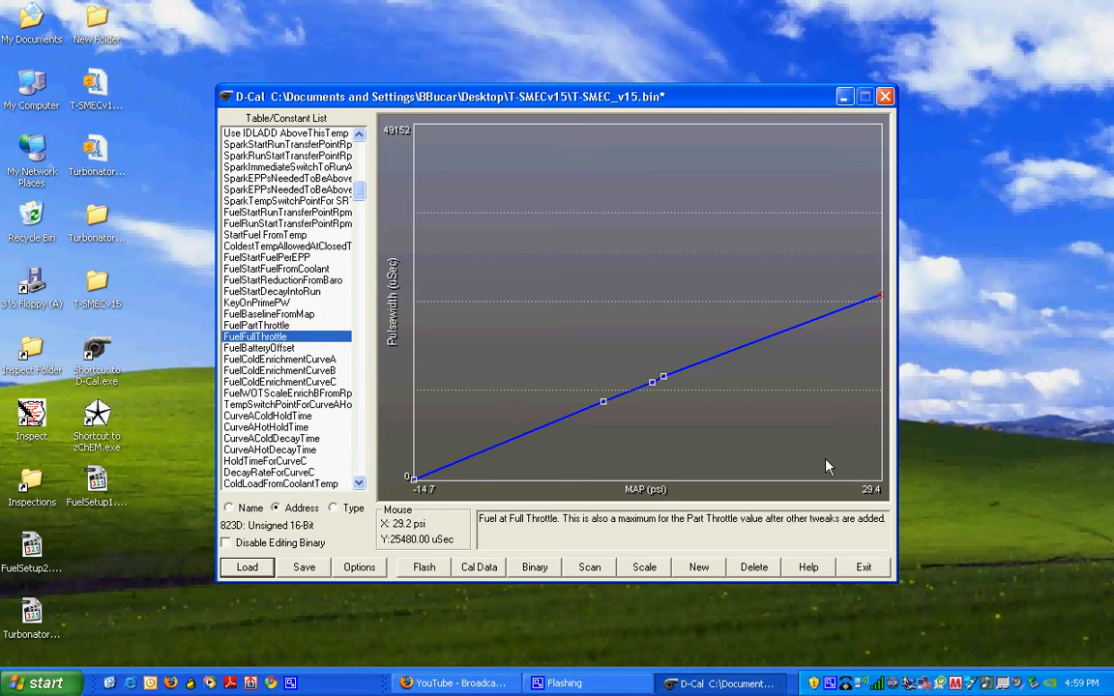
key("Up")
key("Up")
key("Down")
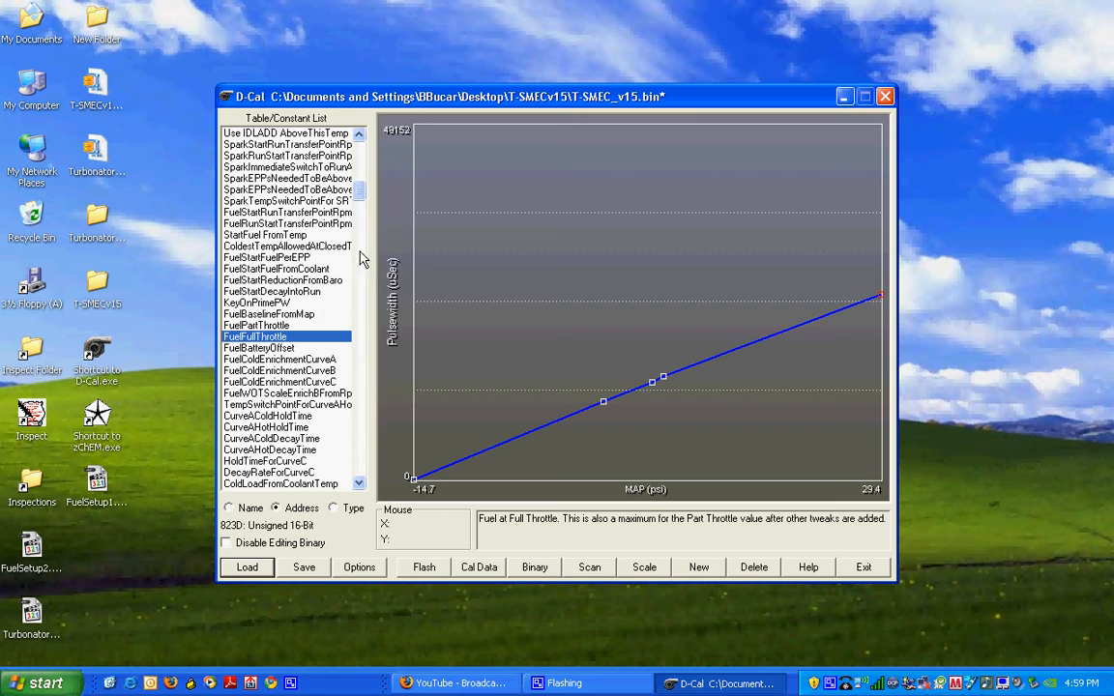
- Save the edited calibration to the existing T-SMEC_v15.bin file
left_click_drag(359, 198, 361, 201)
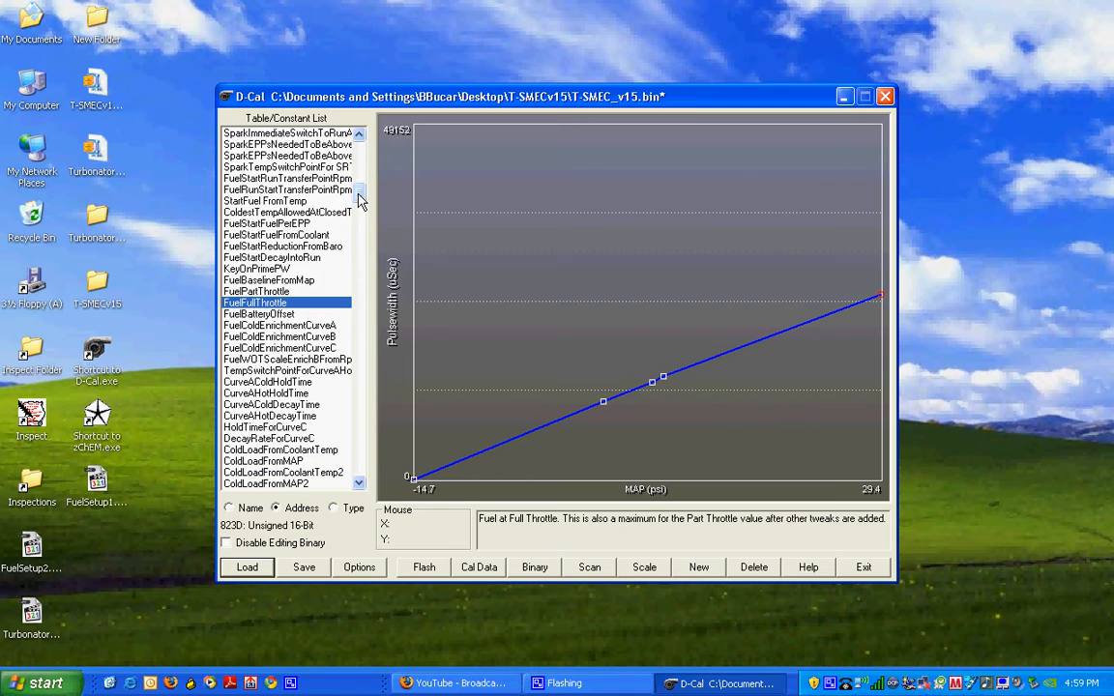
left_click(302, 568)
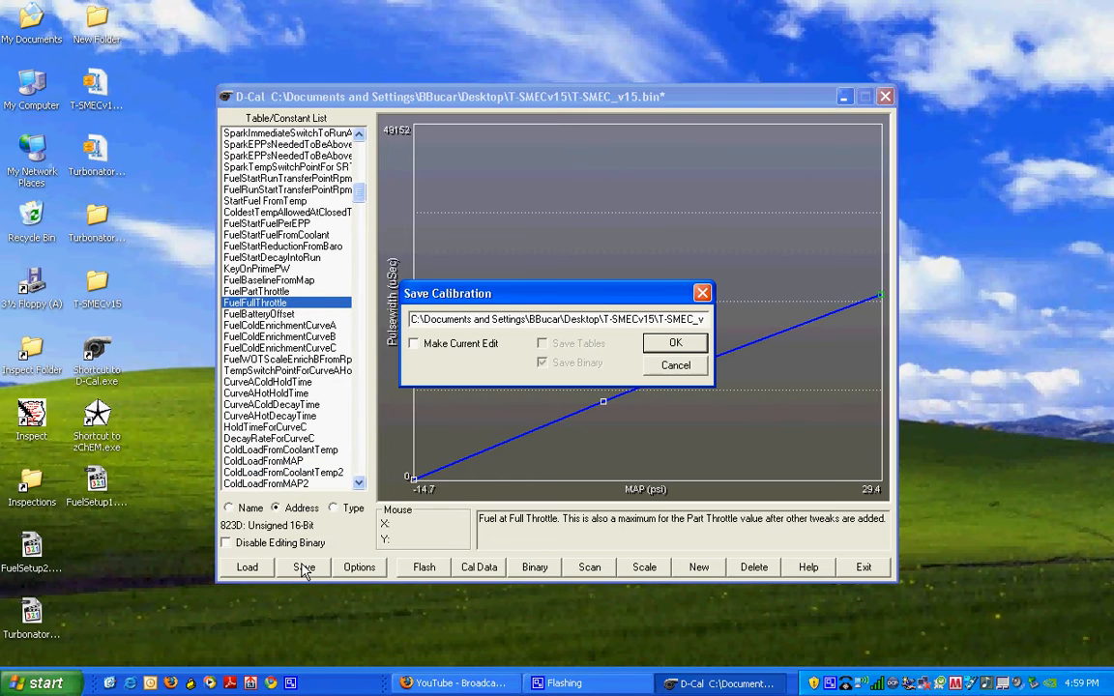
left_click(675, 346)
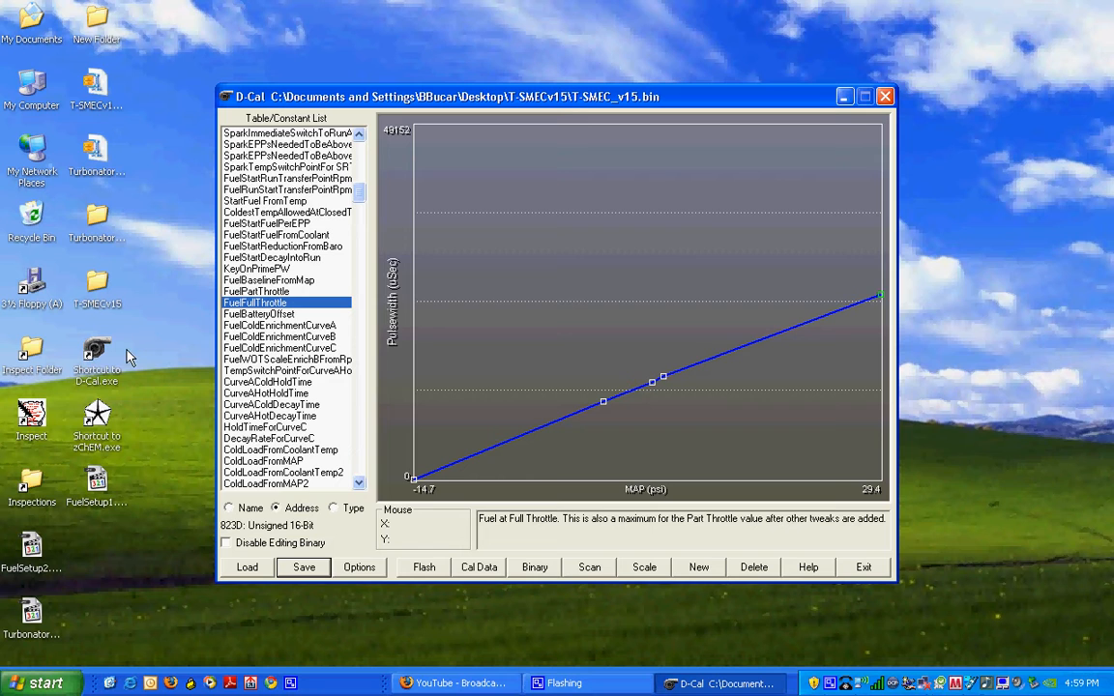
- Open a second D-Cal instance with TurbonatorLMv9.bin and arrange it side by side with the T-SMEC_v15.bin window
double_click(95, 366)
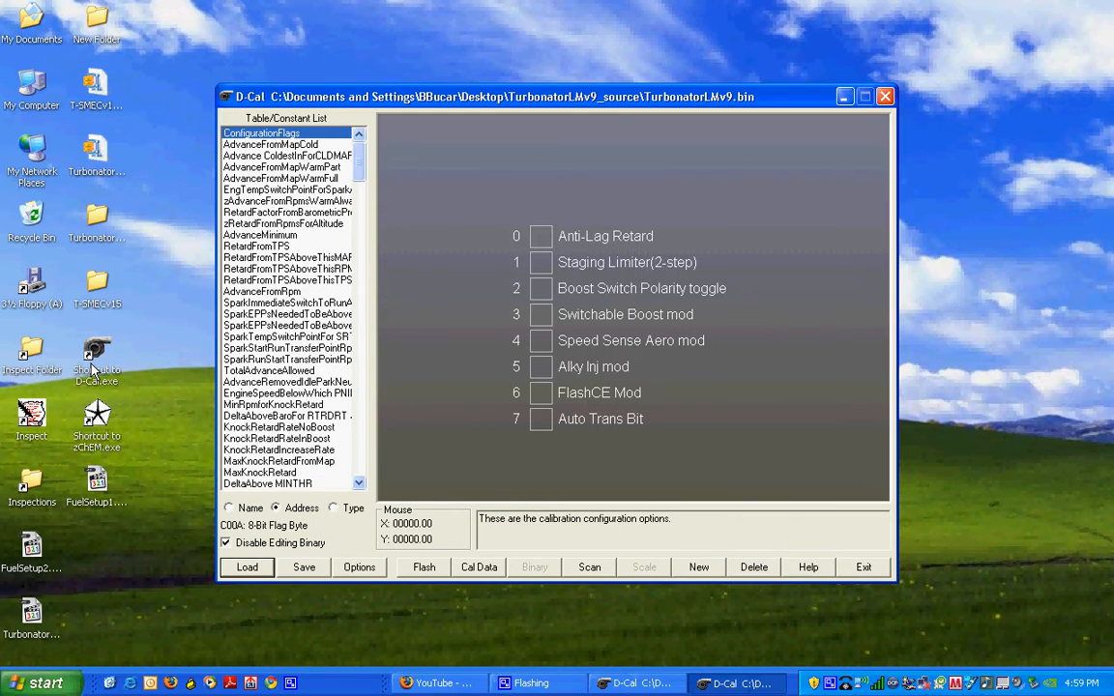
left_click_drag(628, 96, 675, 197)
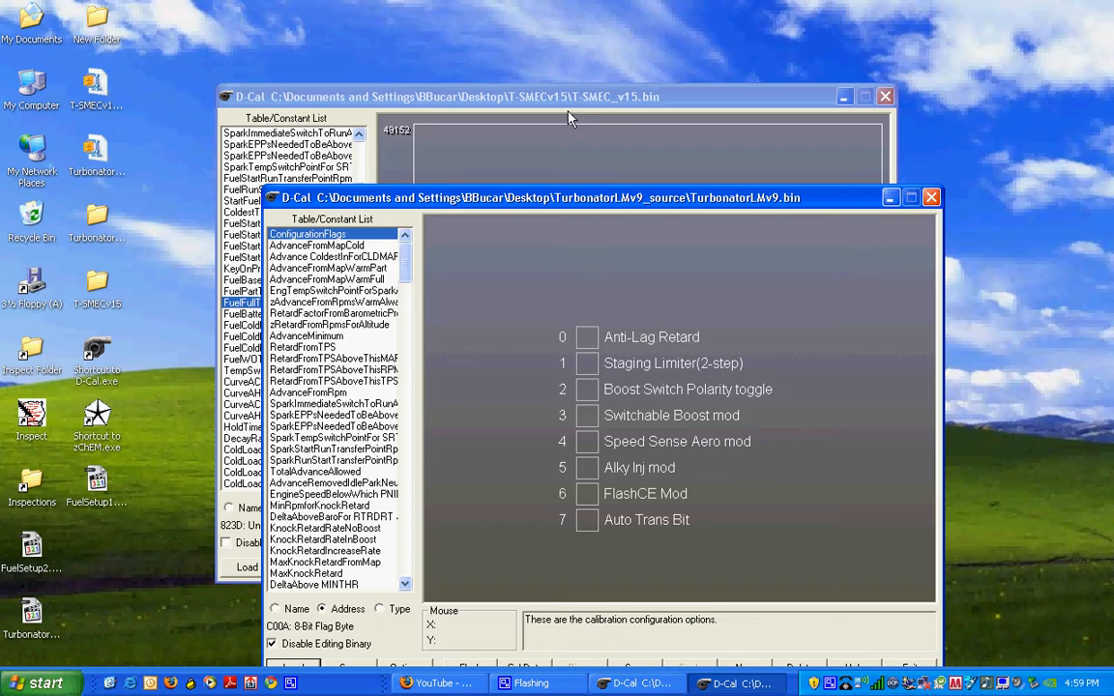
left_click_drag(566, 105, 322, 130)
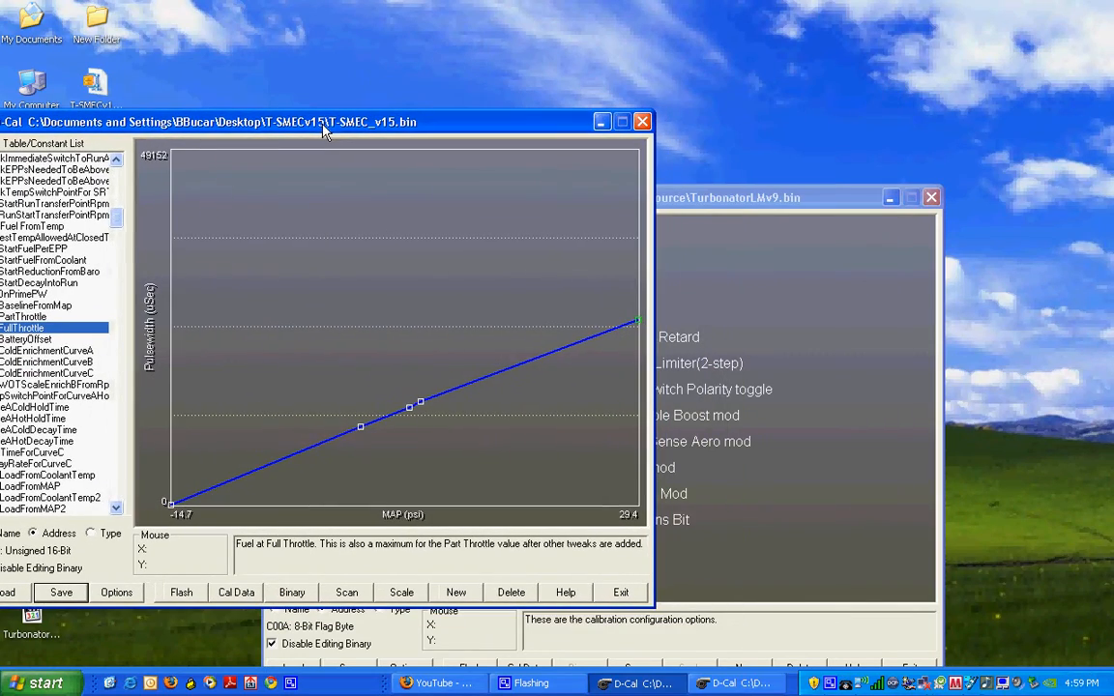
left_click(714, 196)
left_click_drag(714, 196, 899, 123)
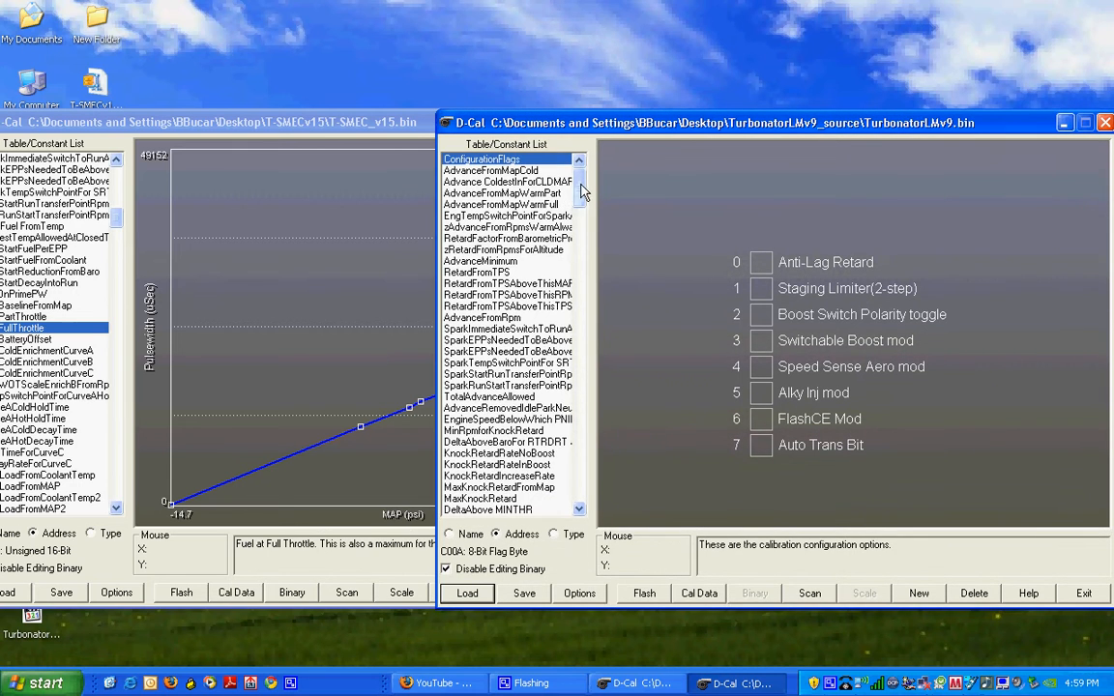
- Look at the FuelPartThrottle and FuelFullThrottle tables of TurbonatorLMv9.bin
left_click_drag(580, 182, 587, 323)
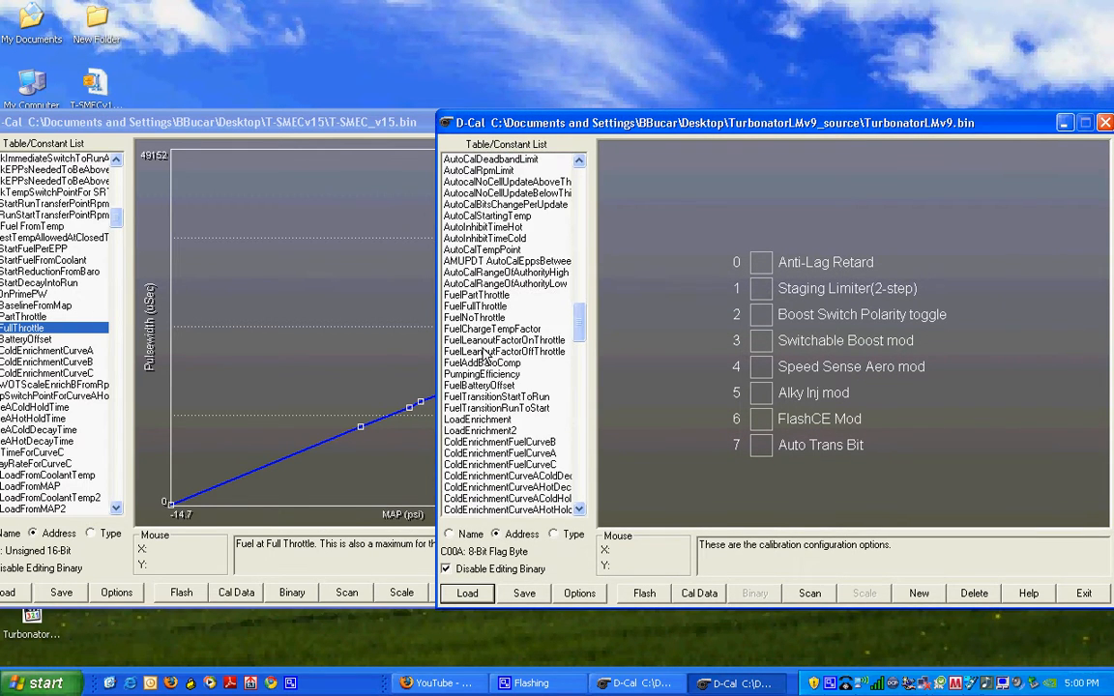
left_click(492, 296)
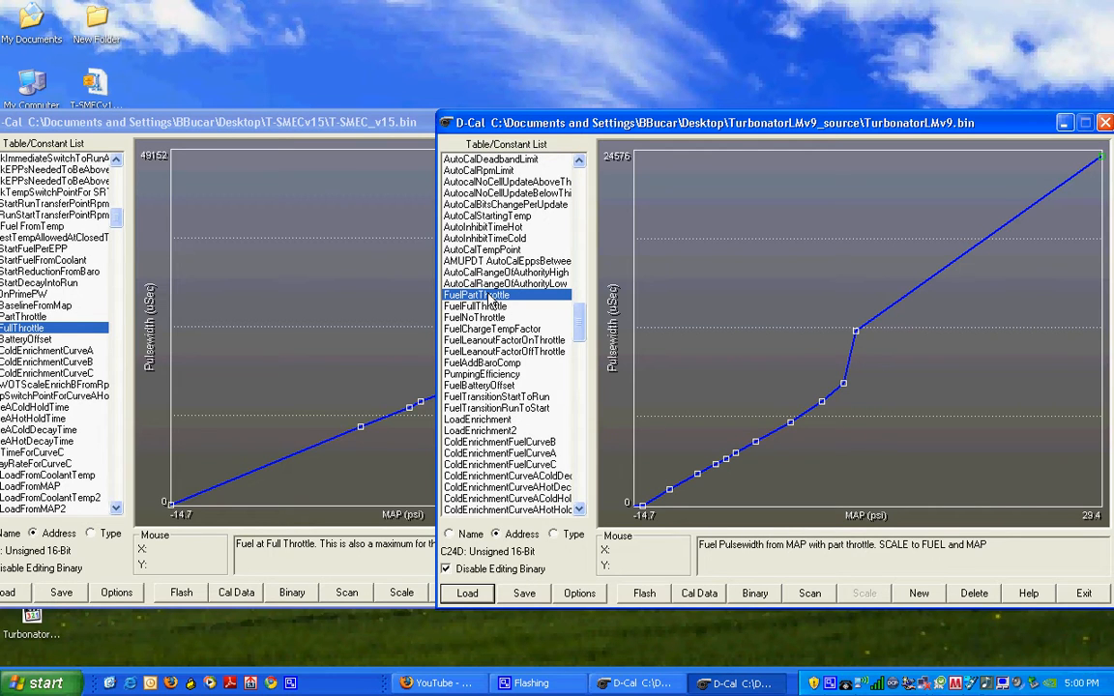
left_click(494, 308)
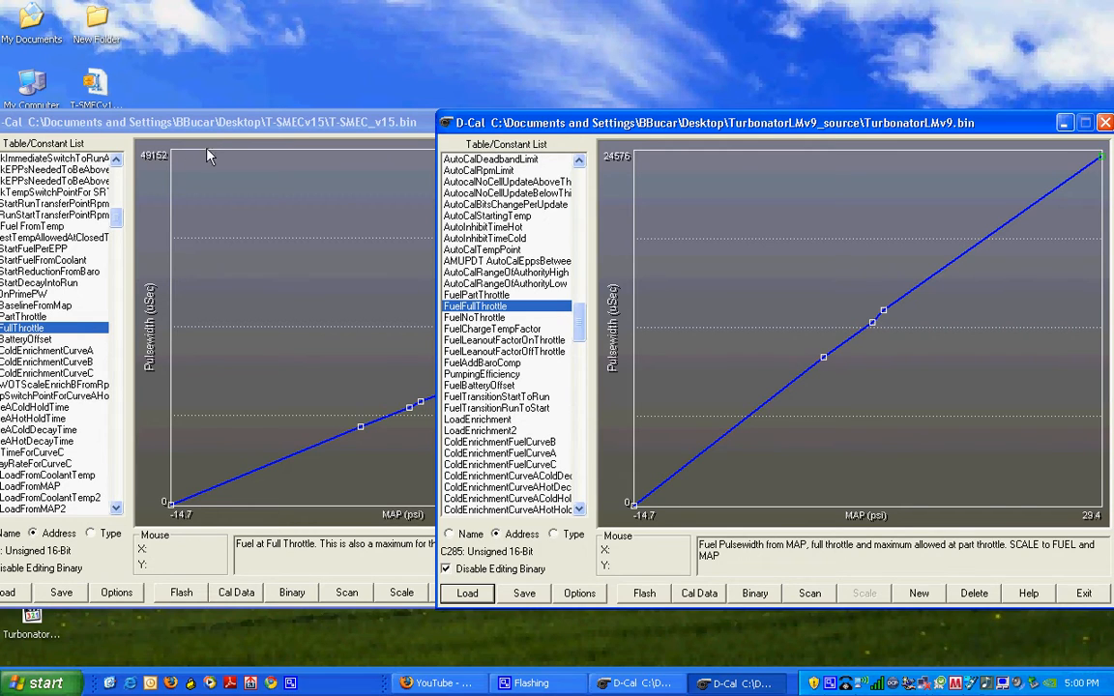
- Move the T-SMEC_v15.bin window fully into view, disable its binary editing, and return to the TurbonatorLMv9.bin window
left_click_drag(215, 116, 281, 133)
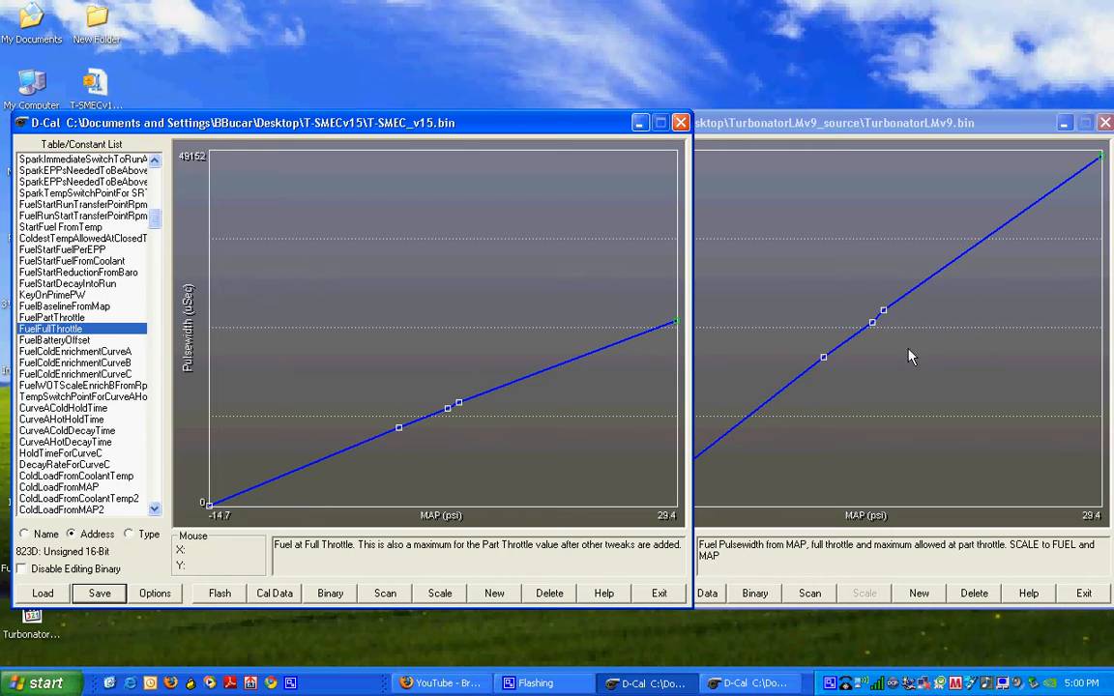
left_click(973, 448)
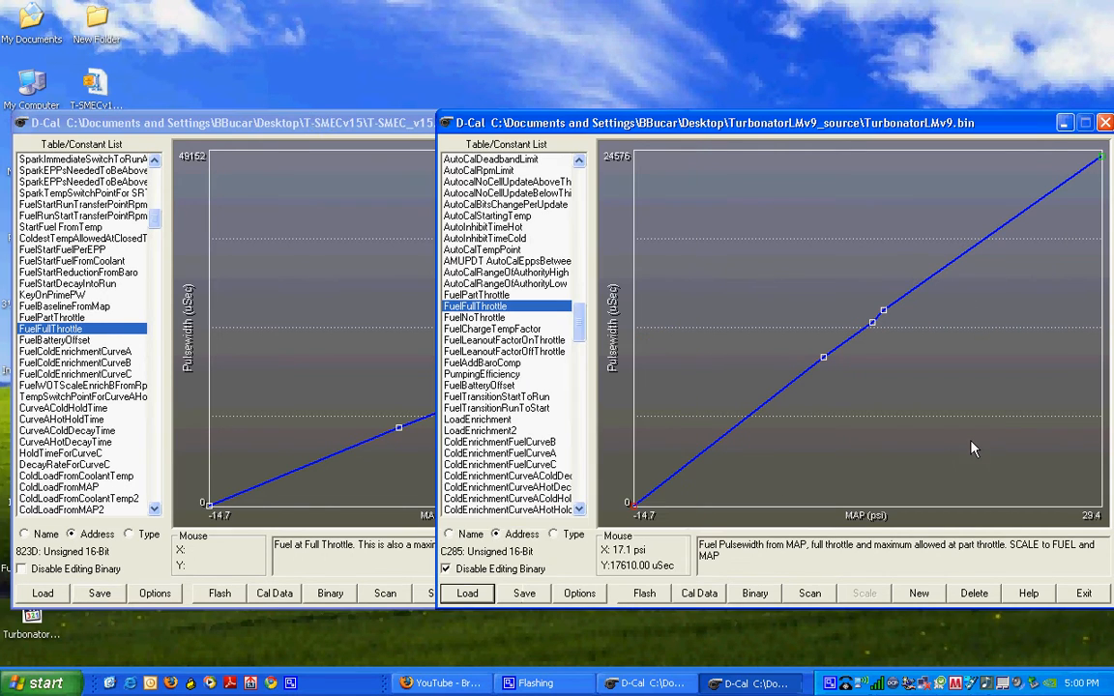
left_click(411, 496)
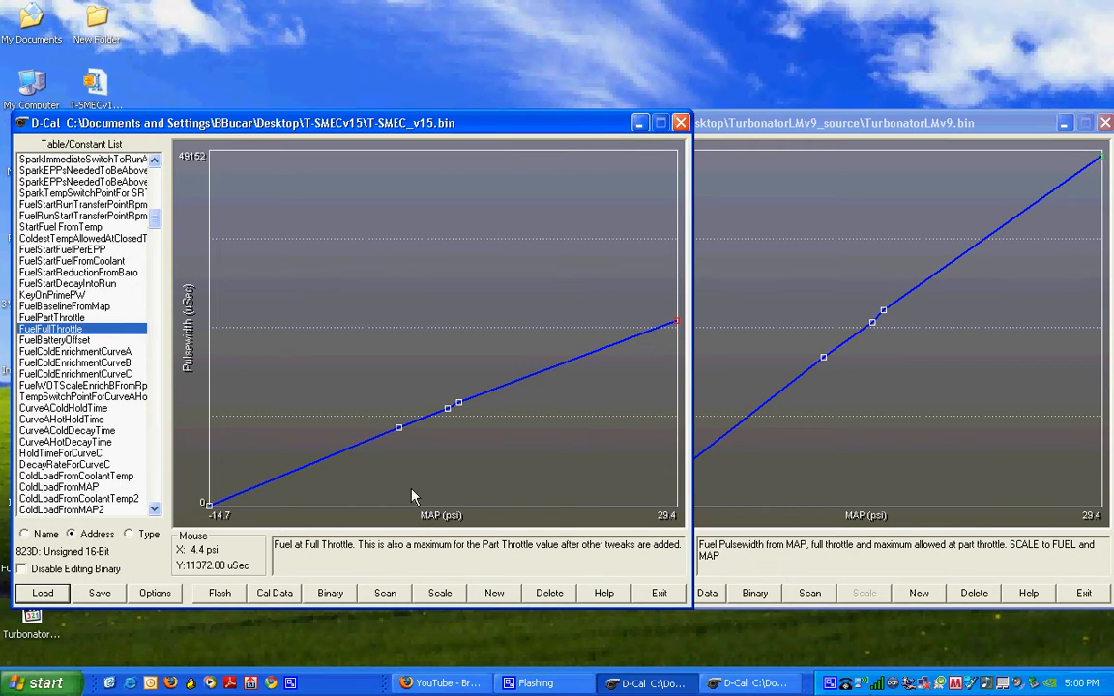
left_click(50, 570)
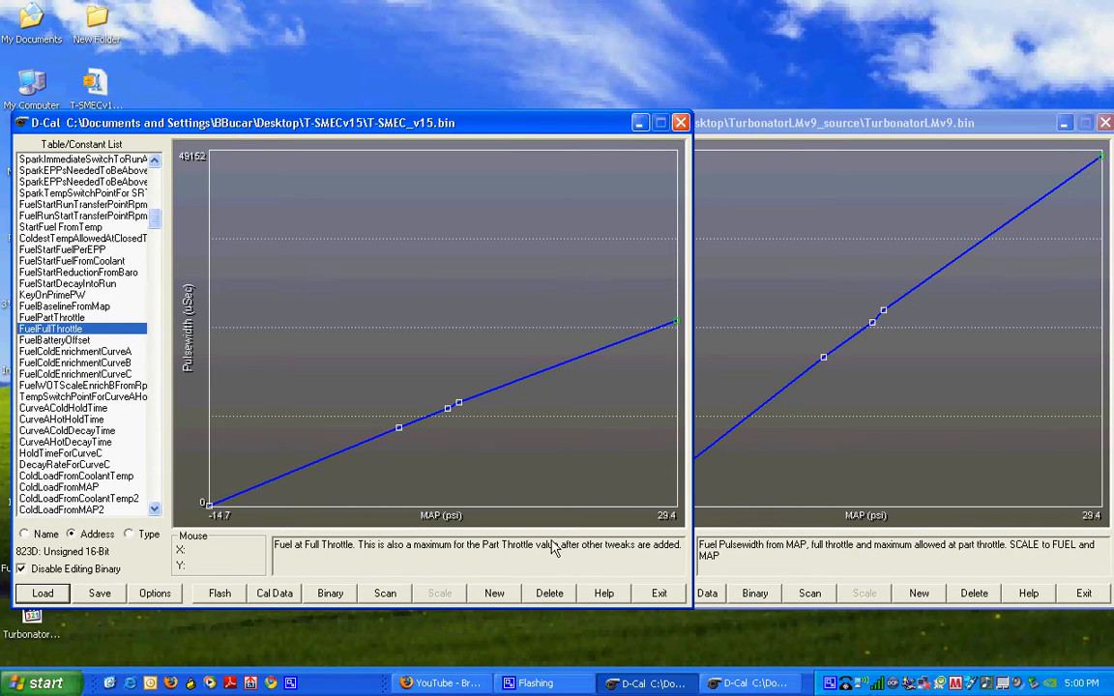
left_click(857, 418)
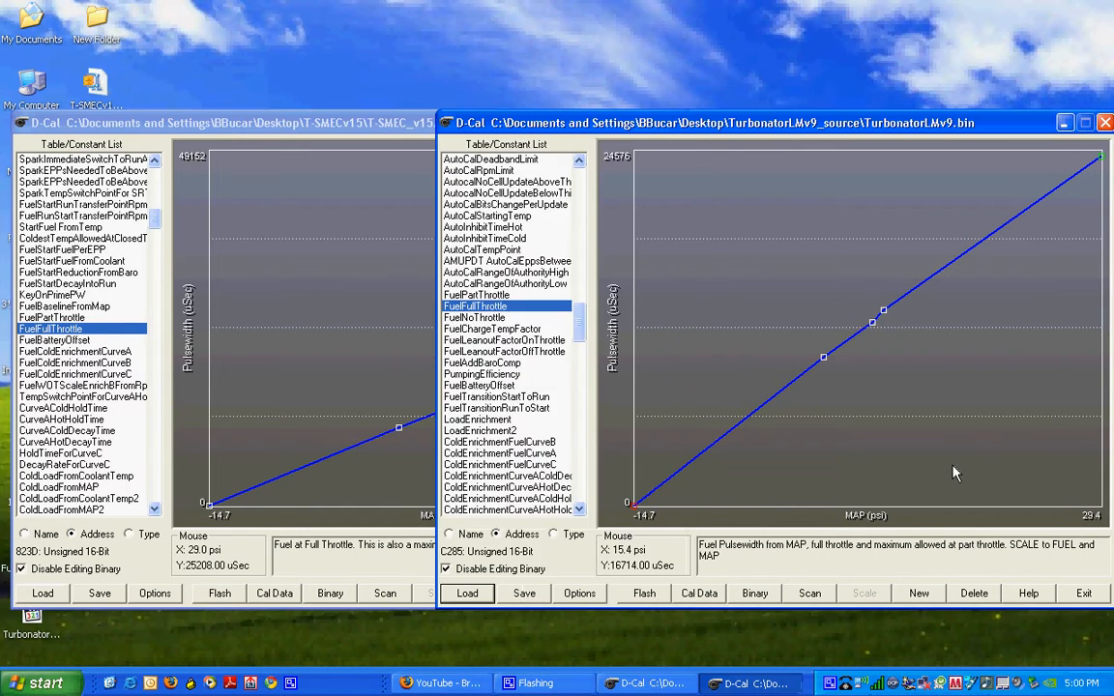
- Compare the pulsewidth scale and curve of the FuelFullThrottle tables in the T-SMEC_v15.bin and TurbonatorLMv9.bin windows
left_click(277, 295)
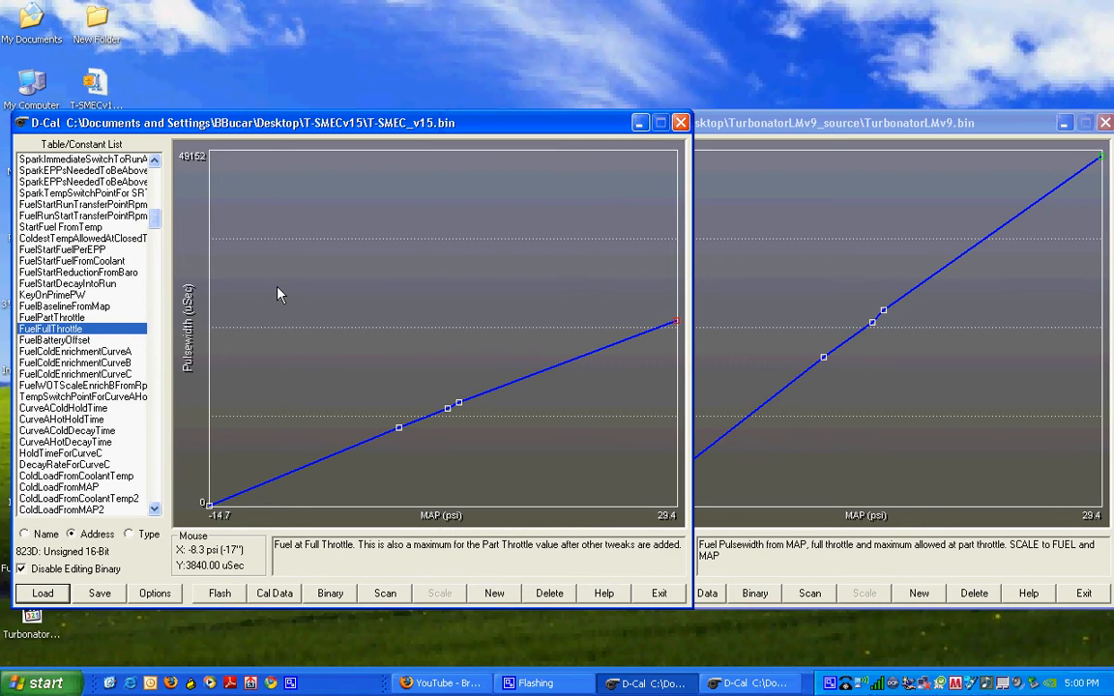
left_click(818, 249)
left_click(264, 232)
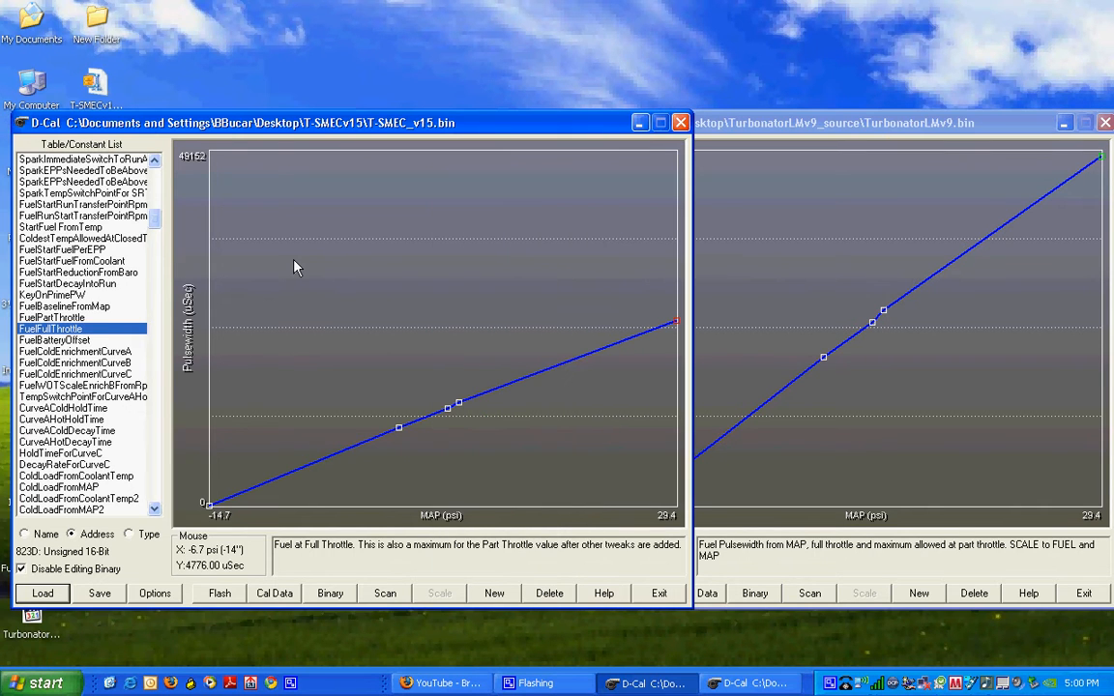
left_click(739, 243)
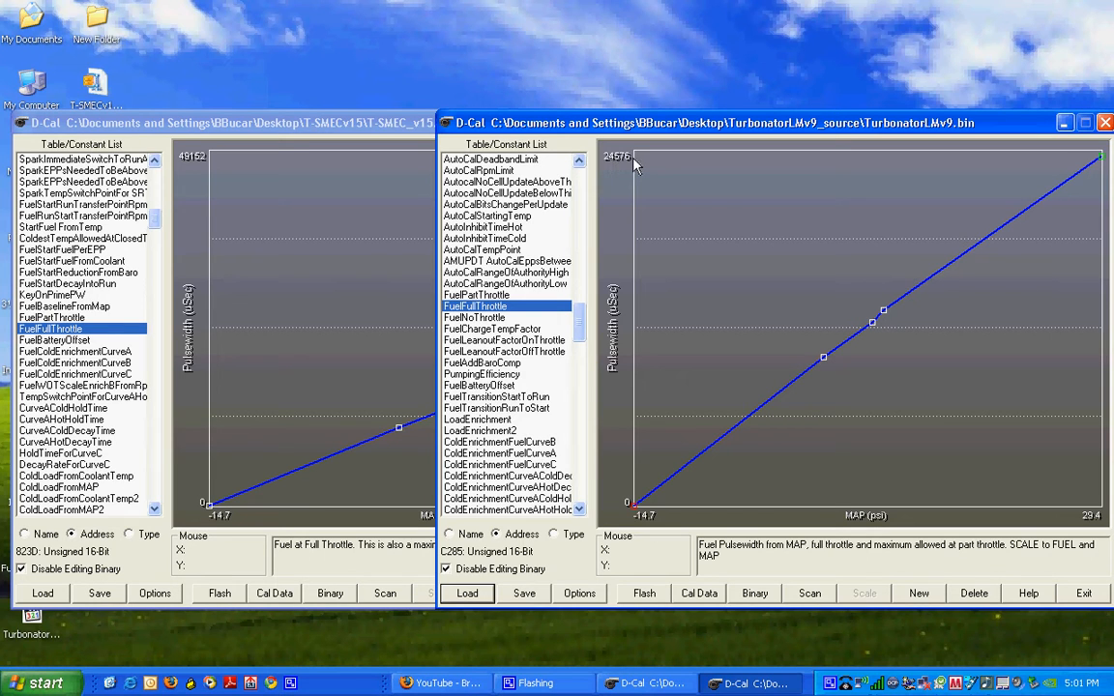
left_click(229, 171)
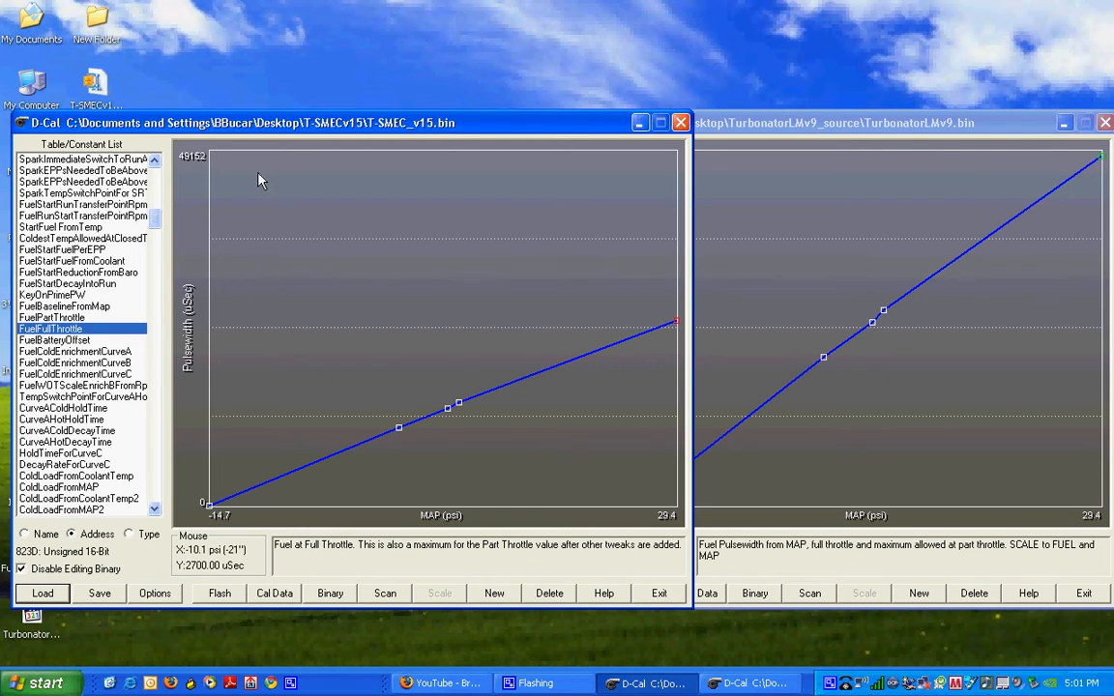
left_click(878, 218)
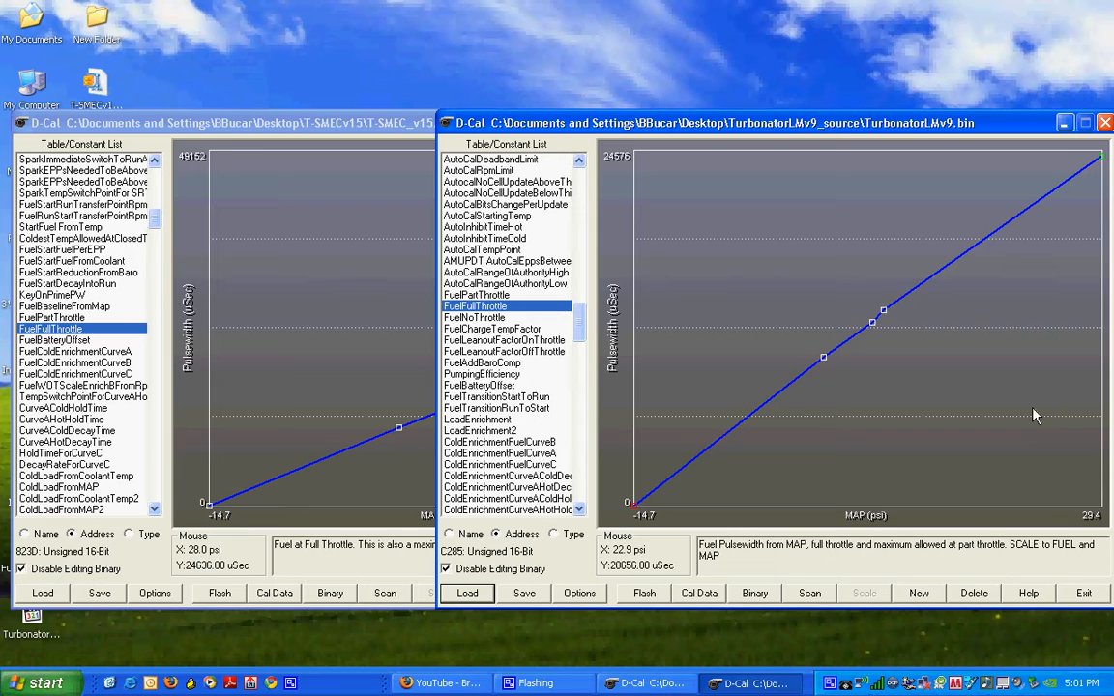
- View the FuelPartThrottle, FuelFullThrottle and FuelBaselineFromMap tables of T-SMEC_v15.bin in turn
left_click(300, 295)
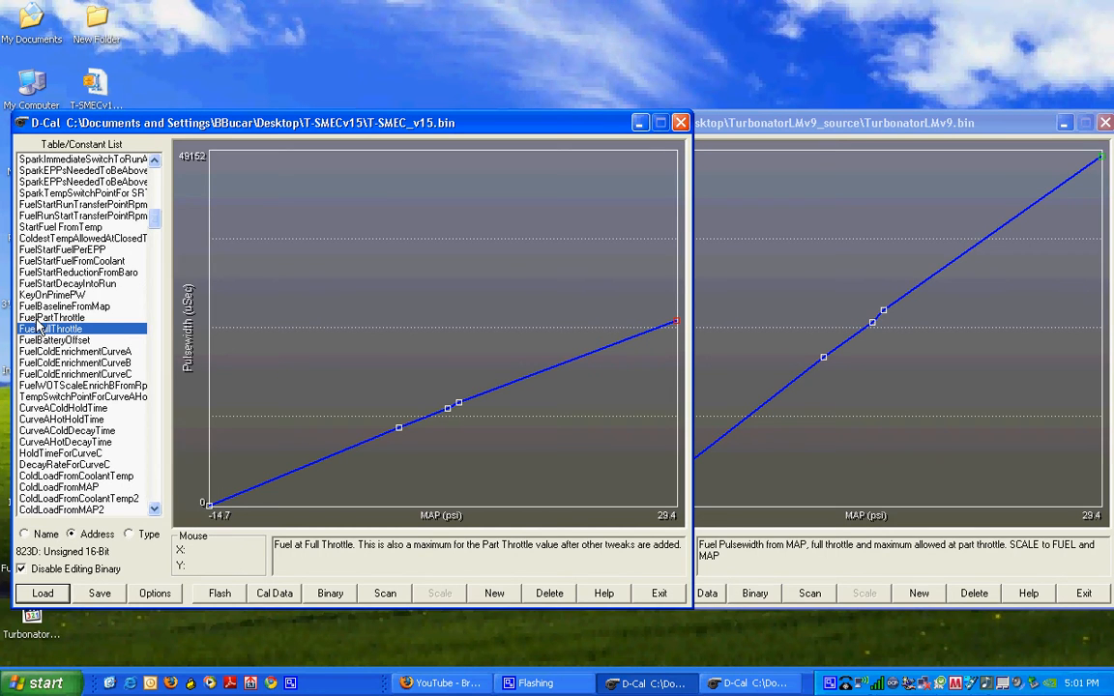
key("Up")
key("Down")
left_click(72, 307)
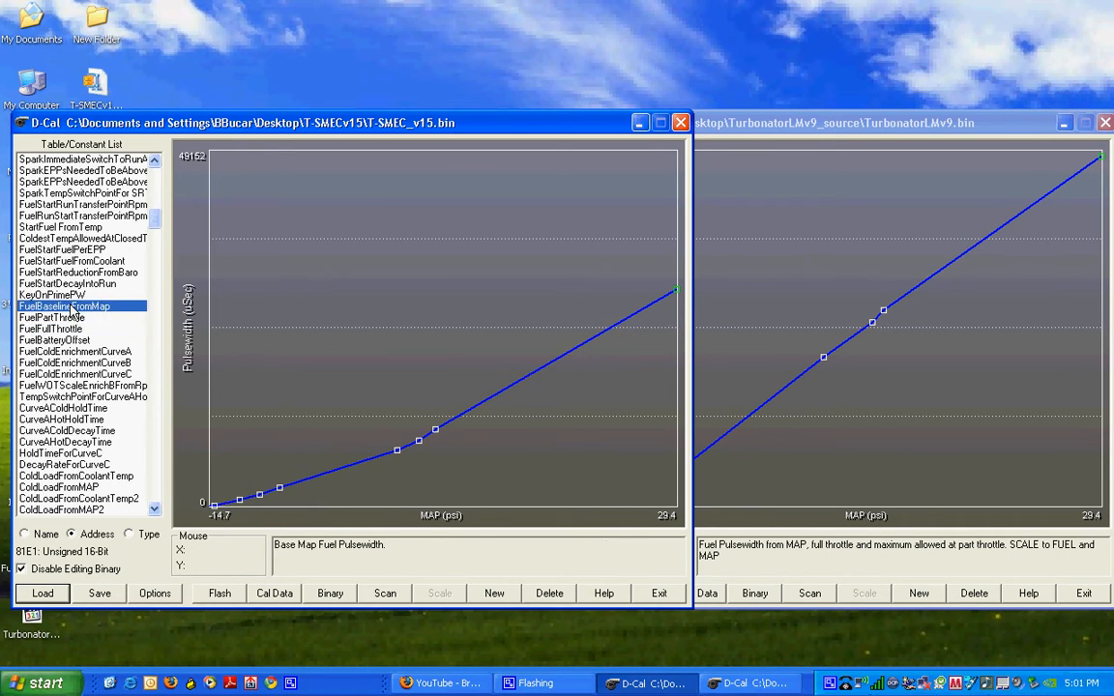
- View the FuelPartThrottle, FuelFullThrottle and FuelNoThrottle tables of TurbonatorLMv9.bin in turn
left_click(991, 445)
left_click(496, 296)
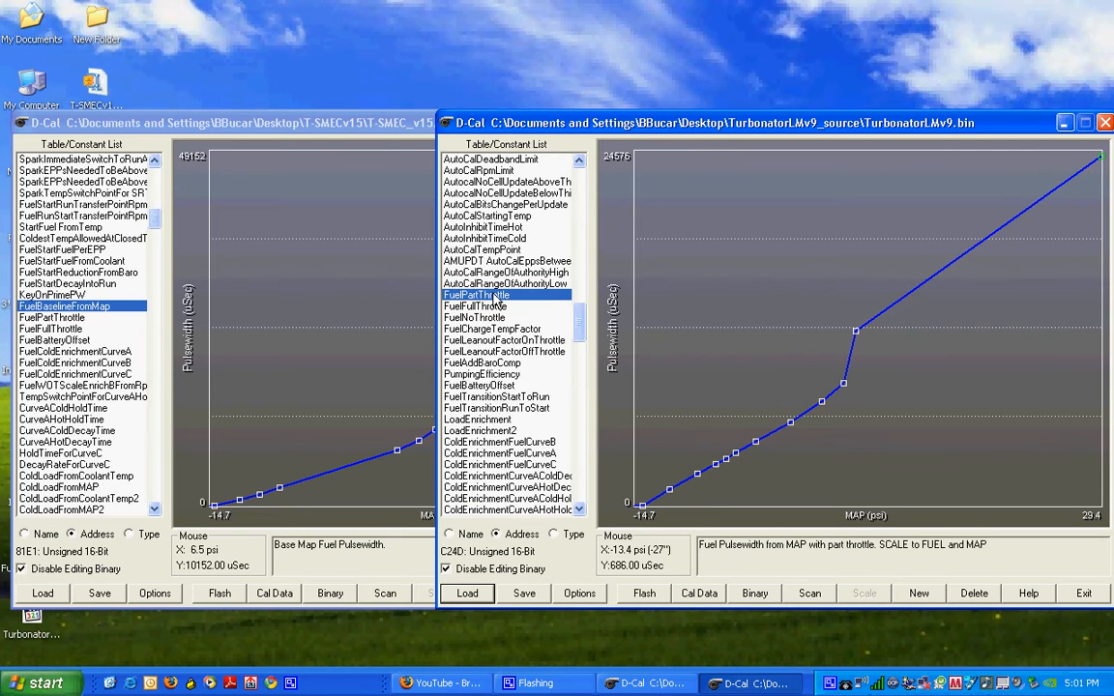
left_click(493, 307)
left_click(489, 318)
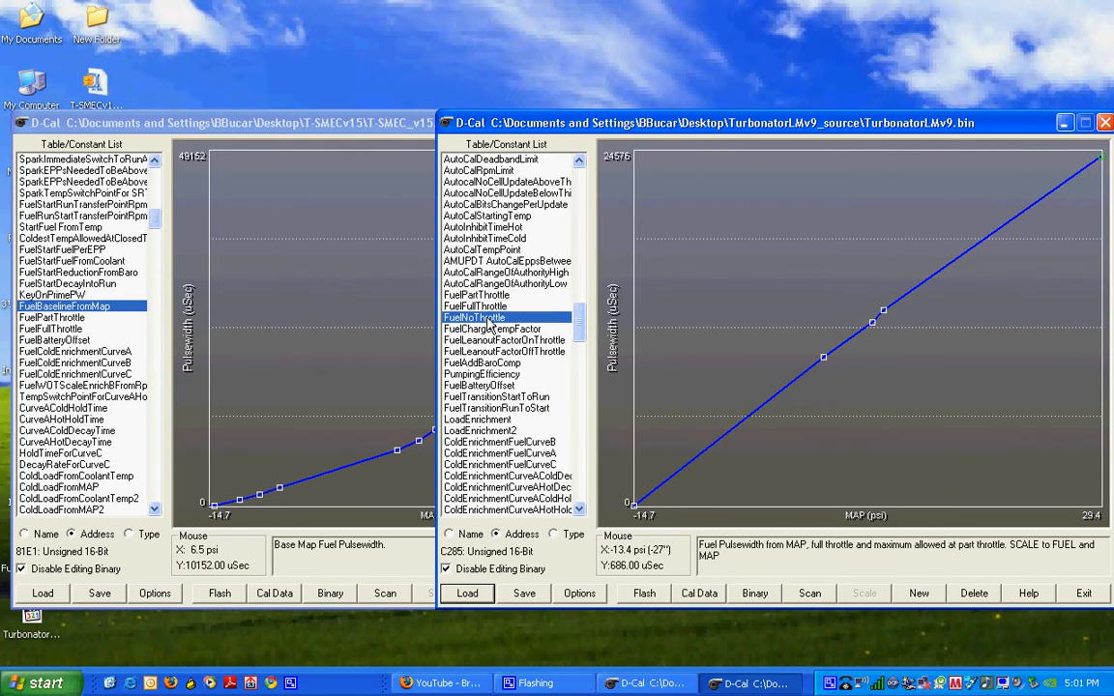
- Compare the FuelBaselineFromMap curve of T-SMEC_v15.bin with the FuelNoThrottle curve of TurbonatorLMv9.bin
left_click(271, 325)
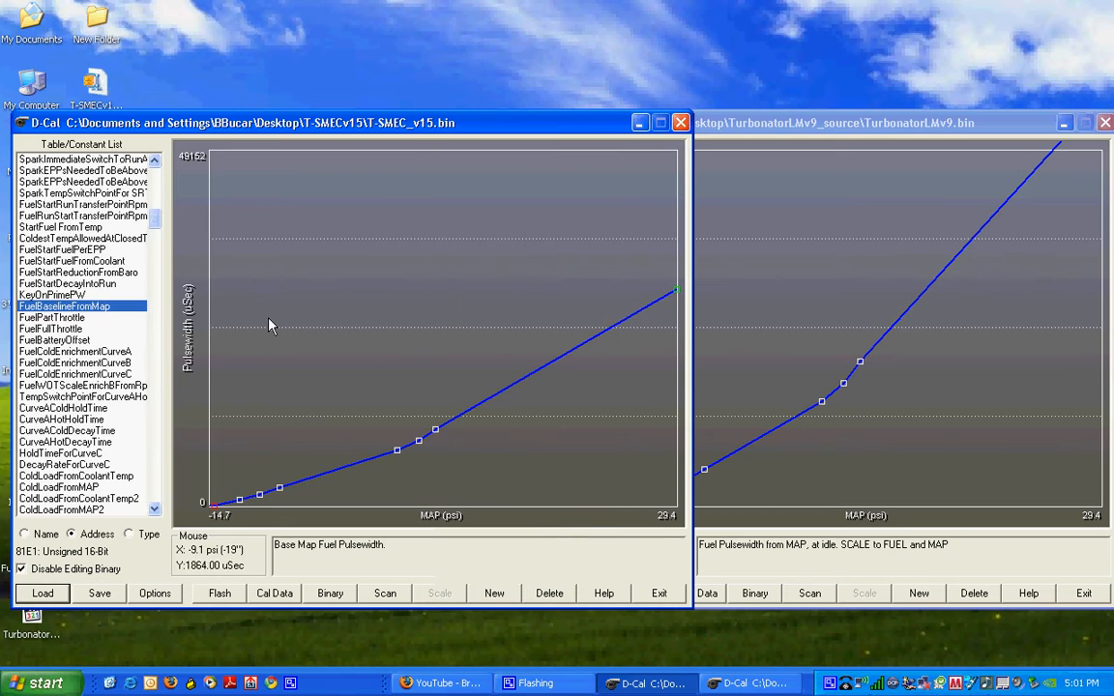
left_click(897, 353)
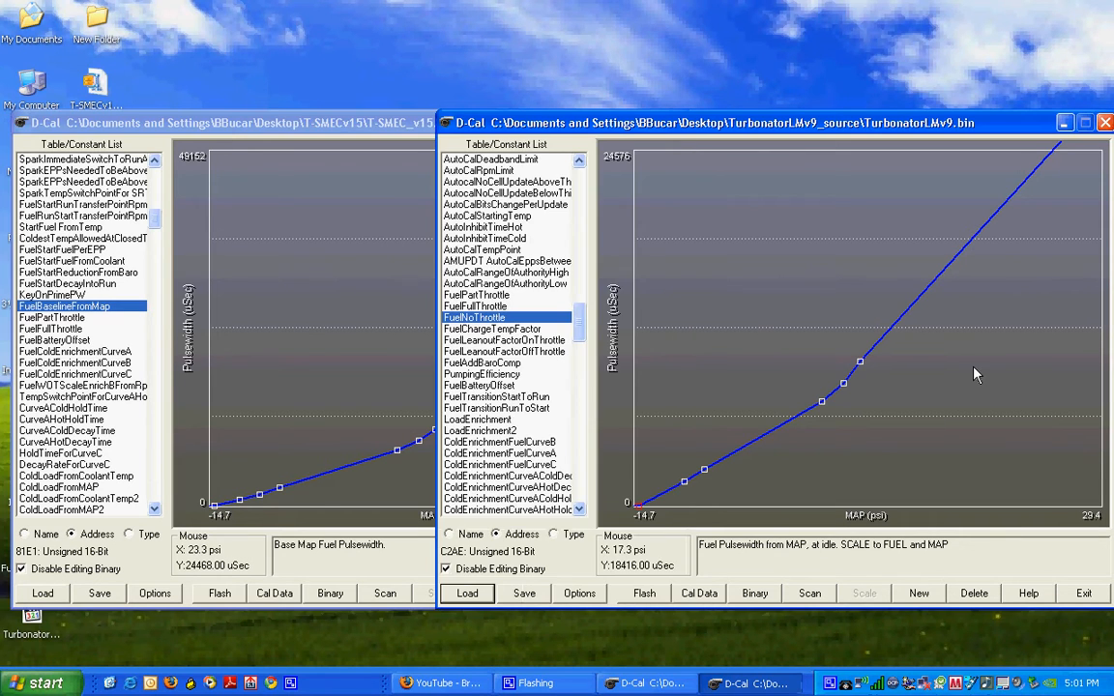
left_click(392, 305)
left_click(926, 386)
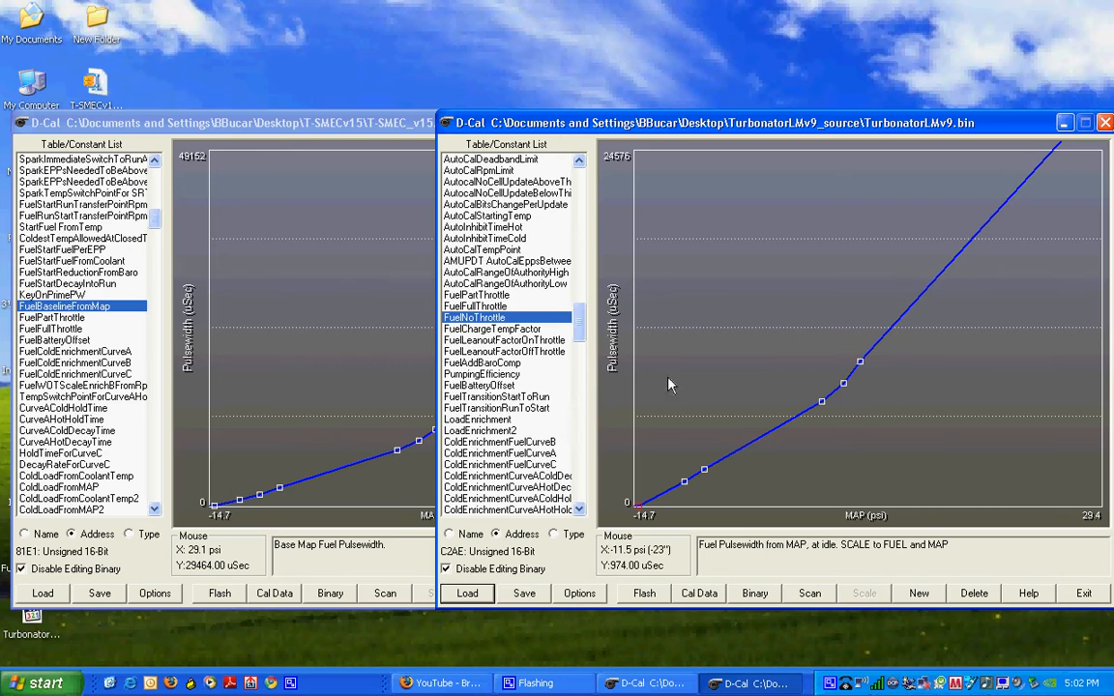
- Review the FuelBaselineFromMap, FuelFullThrottle and FuelPartThrottle tables of T-SMEC_v15.bin, ending on FuelPartThrottle
left_click(38, 310)
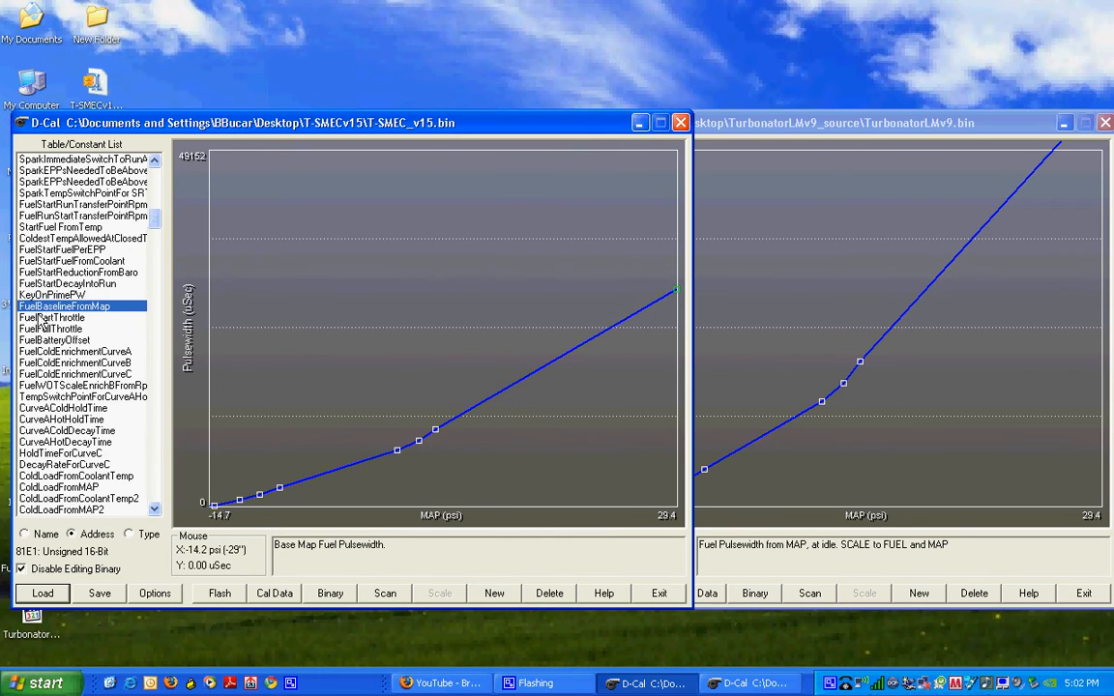
left_click(43, 318)
left_click(50, 308)
left_click(779, 317)
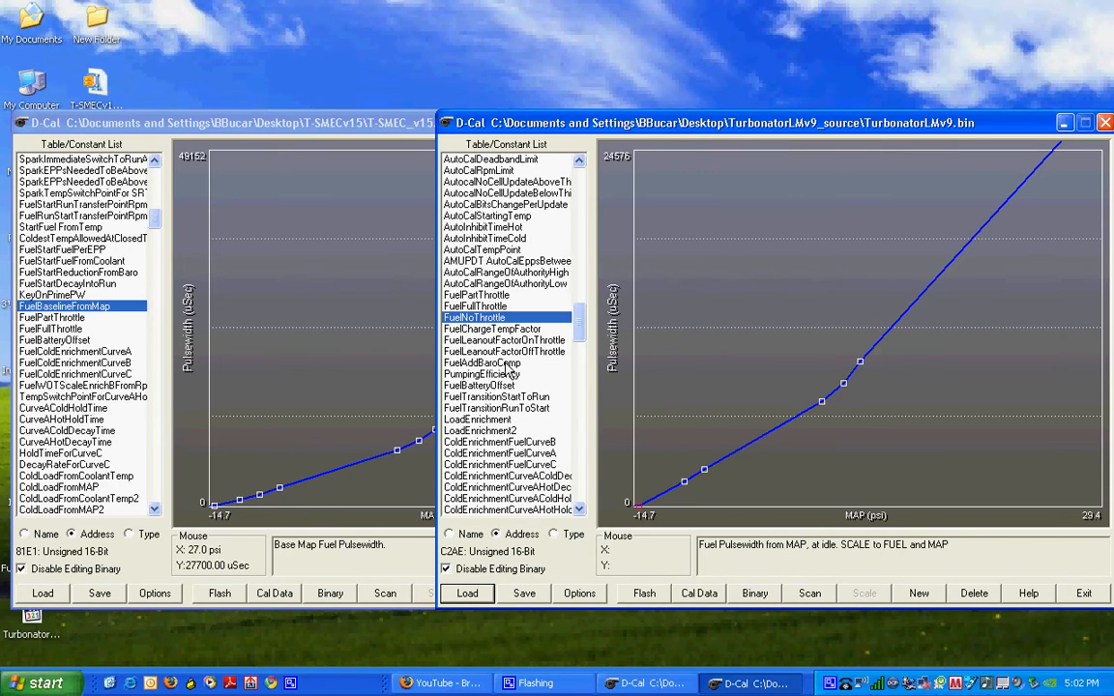
left_click(47, 329)
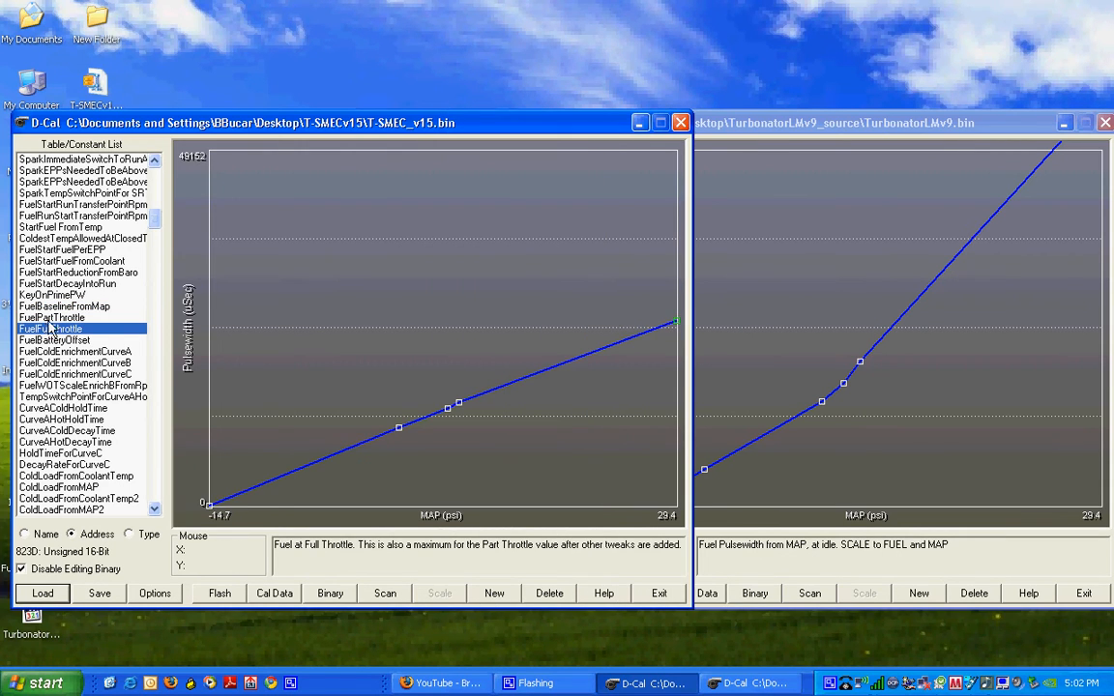
left_click(49, 319)
- Compare the FuelPartThrottle curve of T-SMEC_v15.bin with the FuelNoThrottle curve of TurbonatorLMv9.bin
left_click(820, 322)
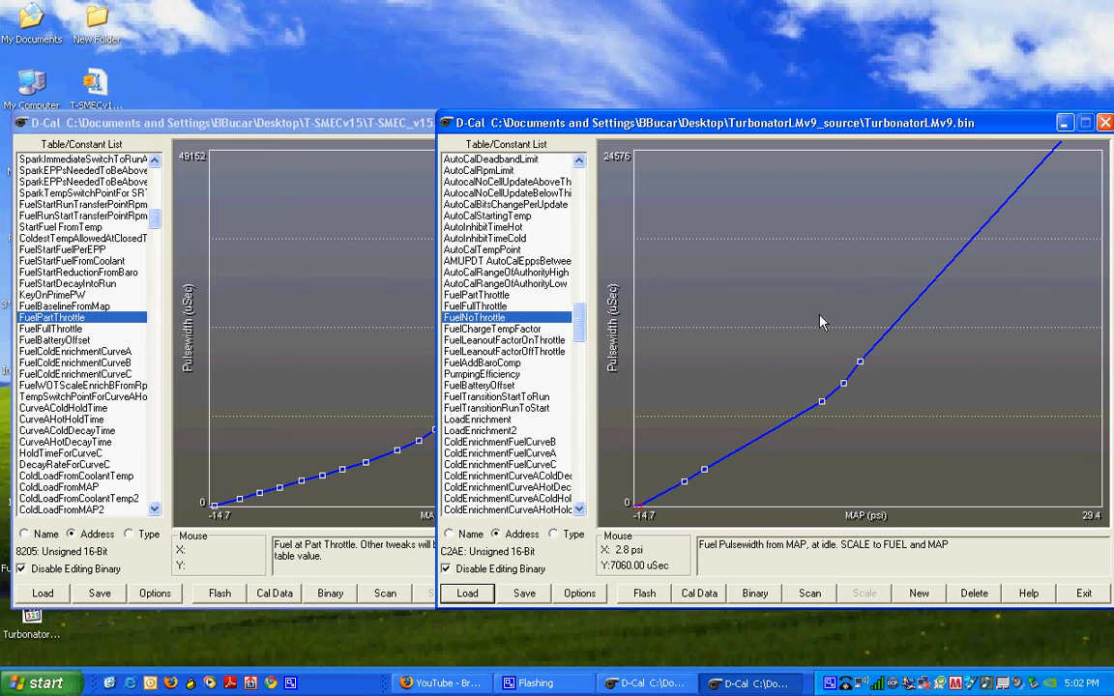
left_click(275, 271)
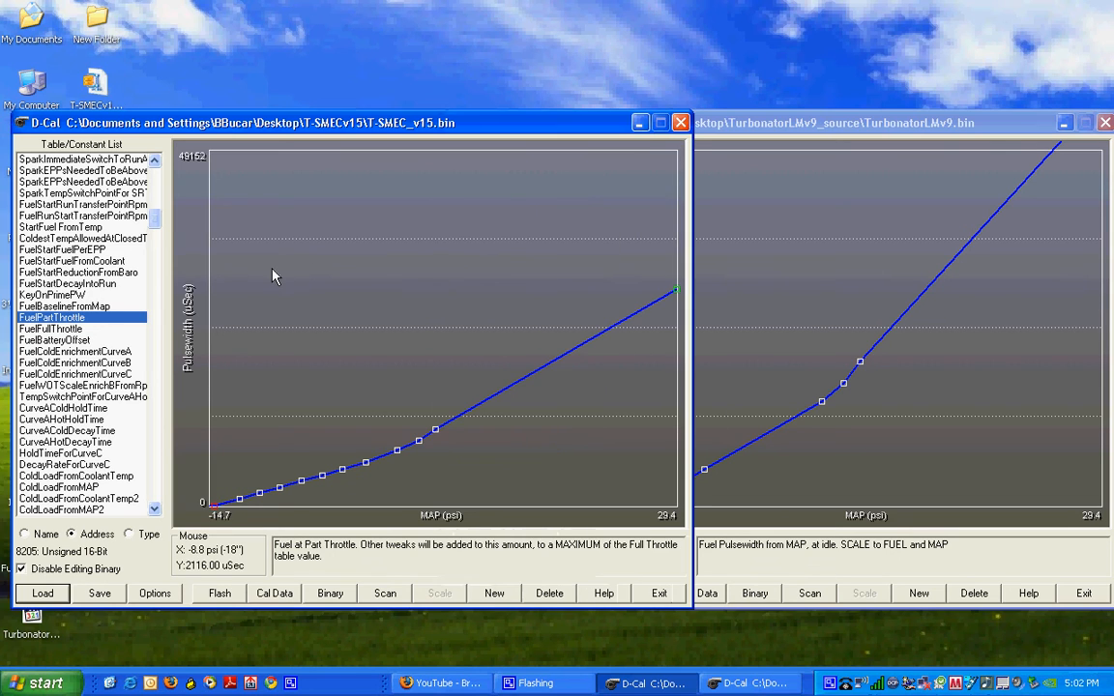
left_click(798, 281)
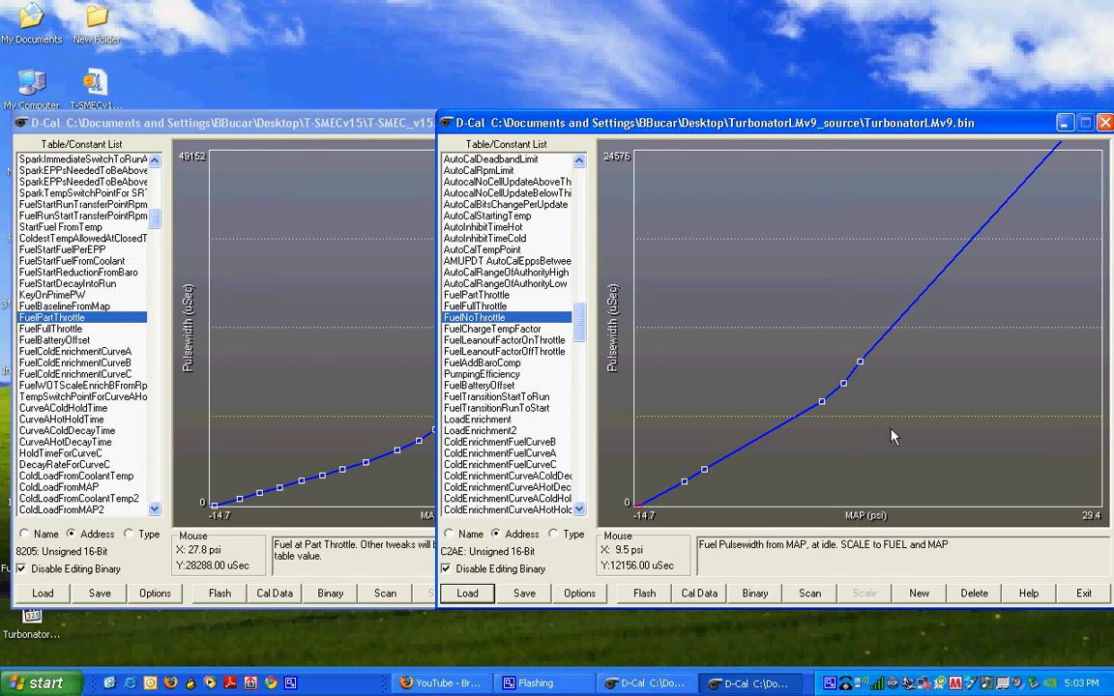
right_click(830, 684)
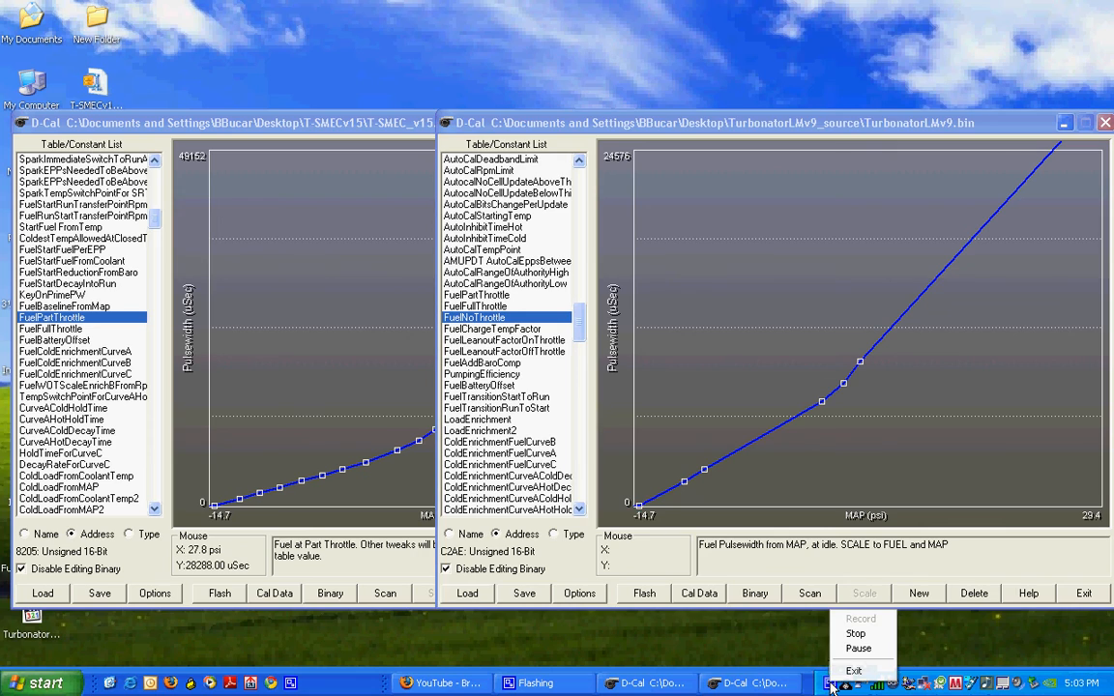